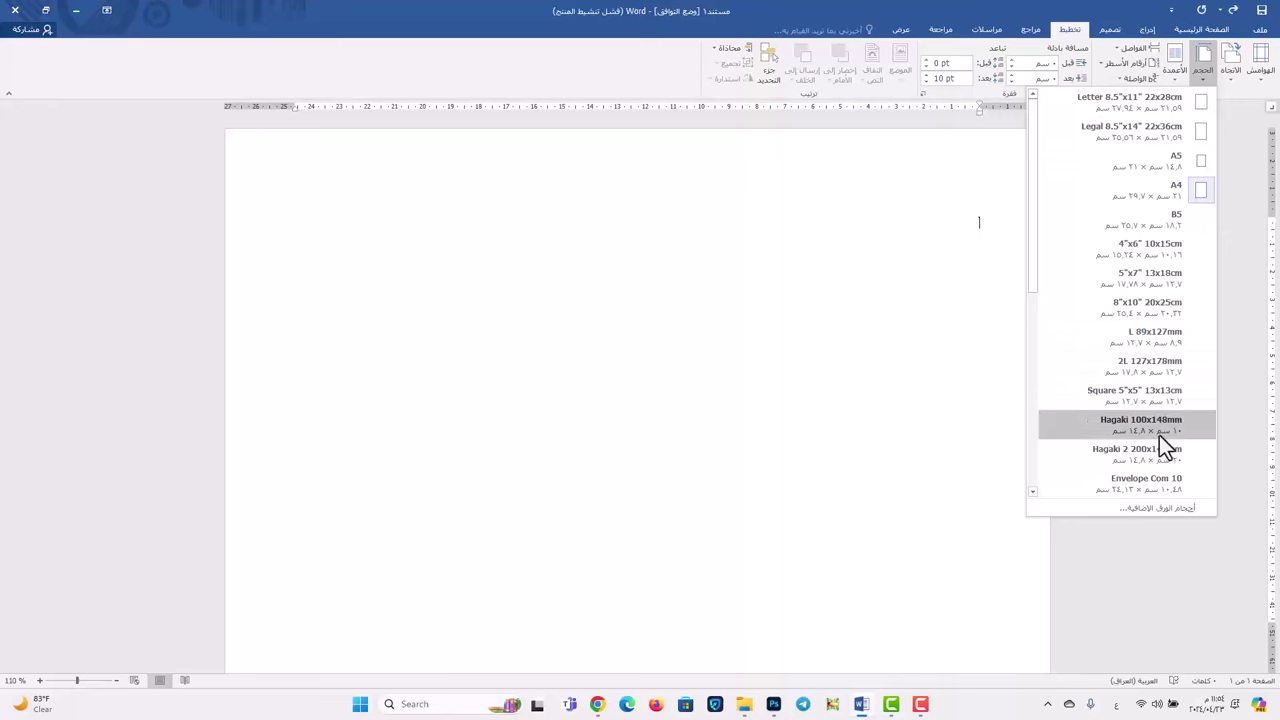
- Set a custom paper size 9 cm wide and 5.5 cm high for the whole document
click(1169, 507)
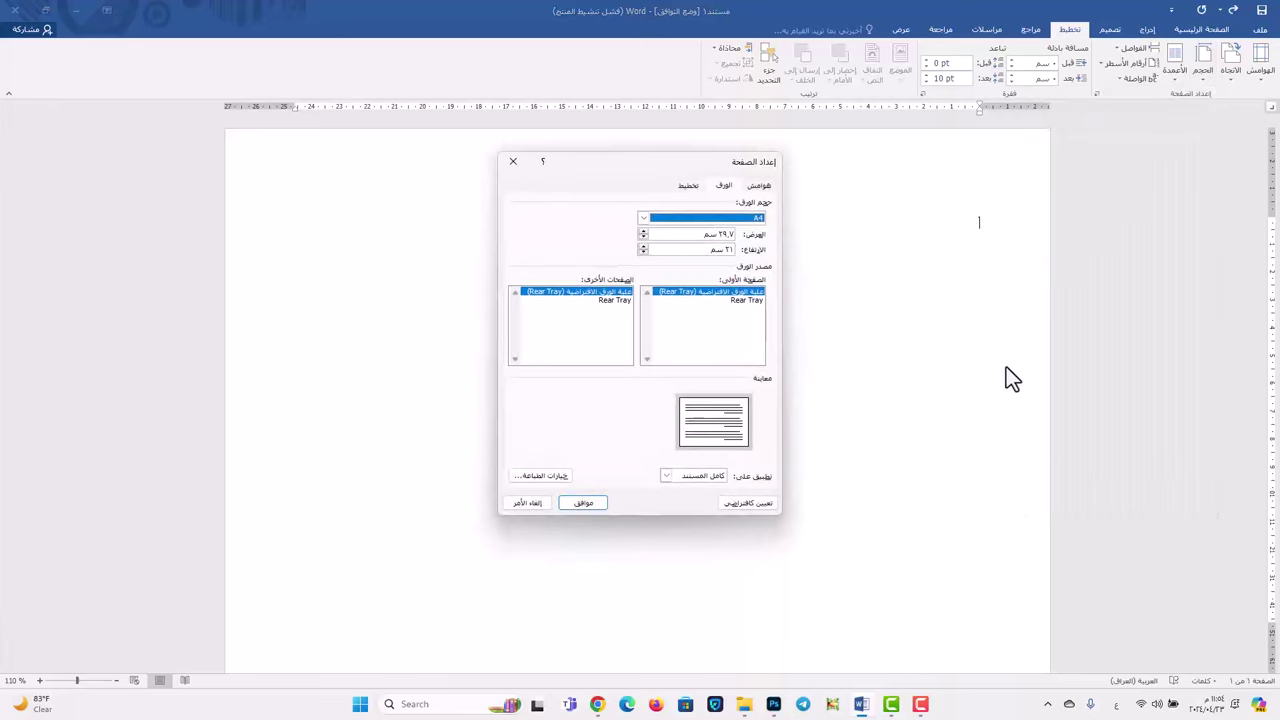
click(697, 234)
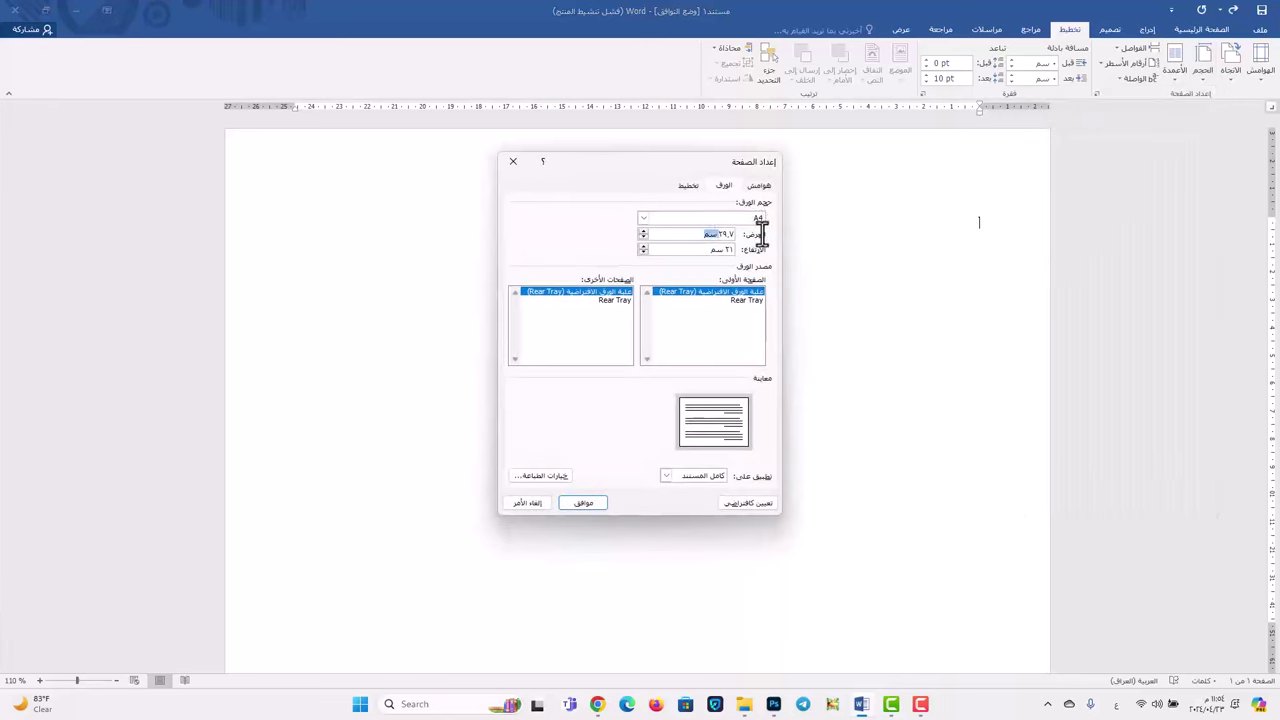
drag(694, 234, 714, 234)
click(700, 249)
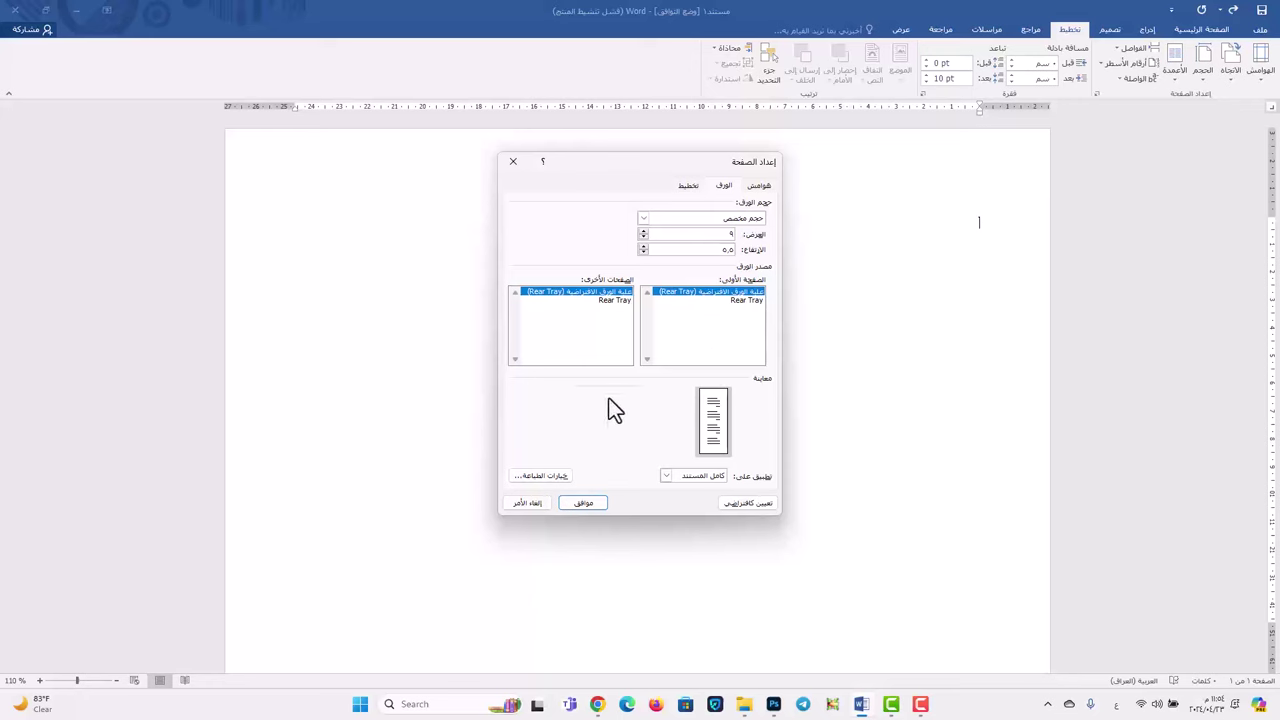
click(585, 503)
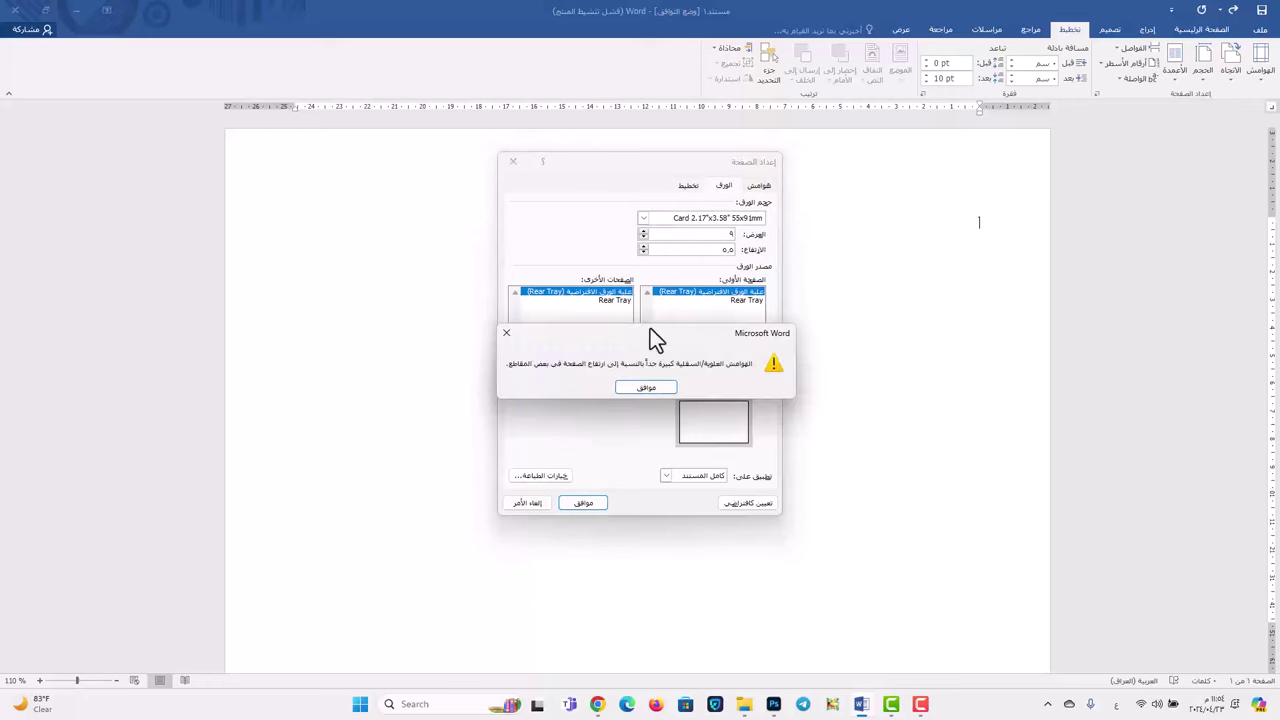
click(517, 334)
- Set all four page margins to 0, accept their correction to the printable area, and apply the page setup
click(760, 188)
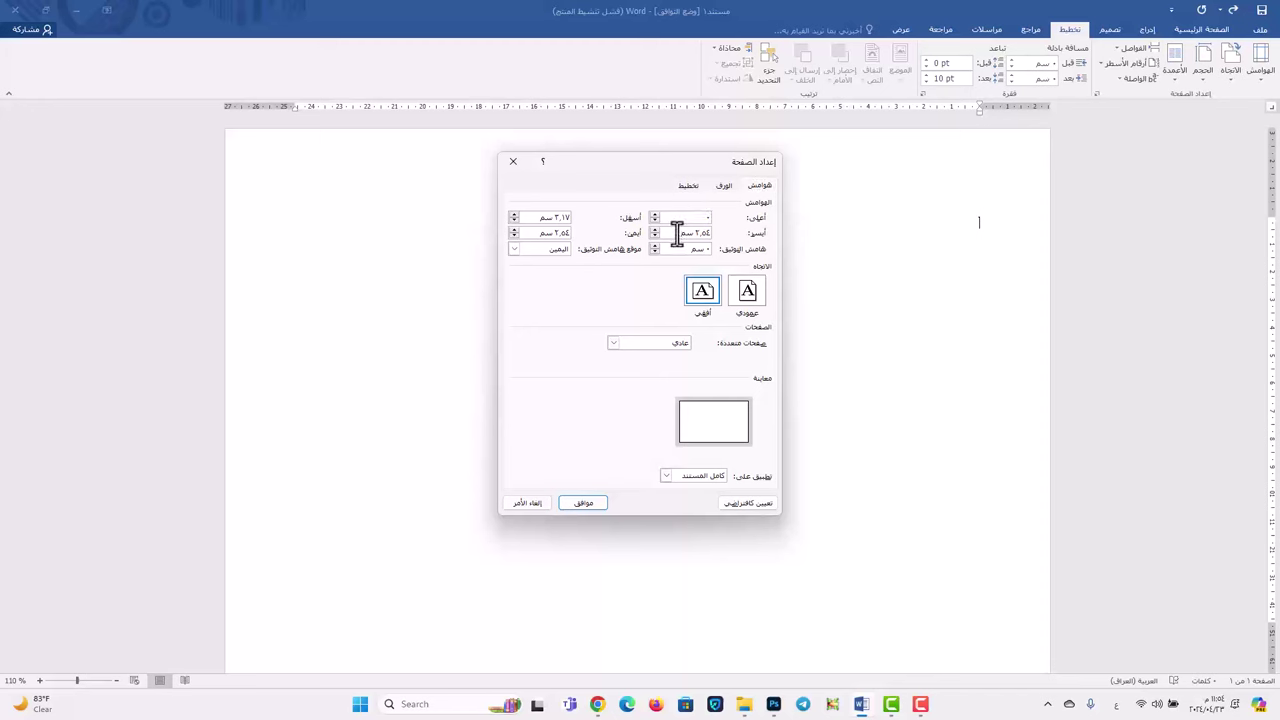
triple_click(677, 232)
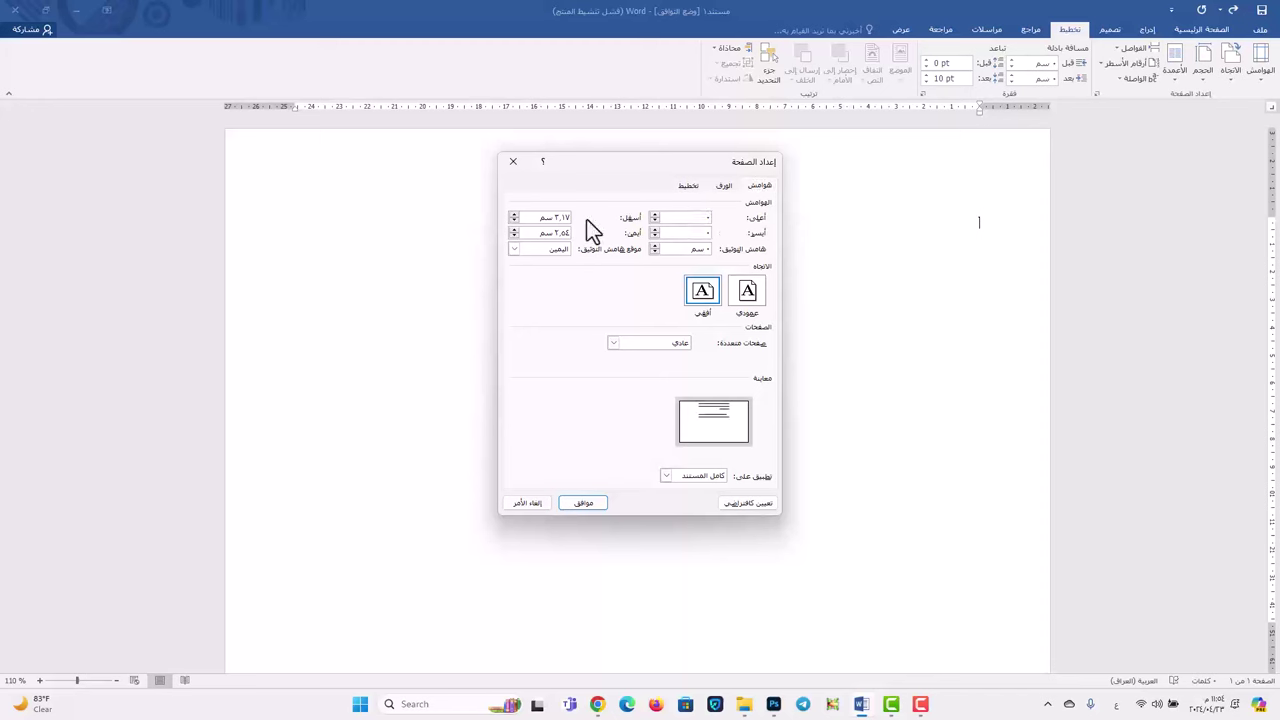
triple_click(538, 233)
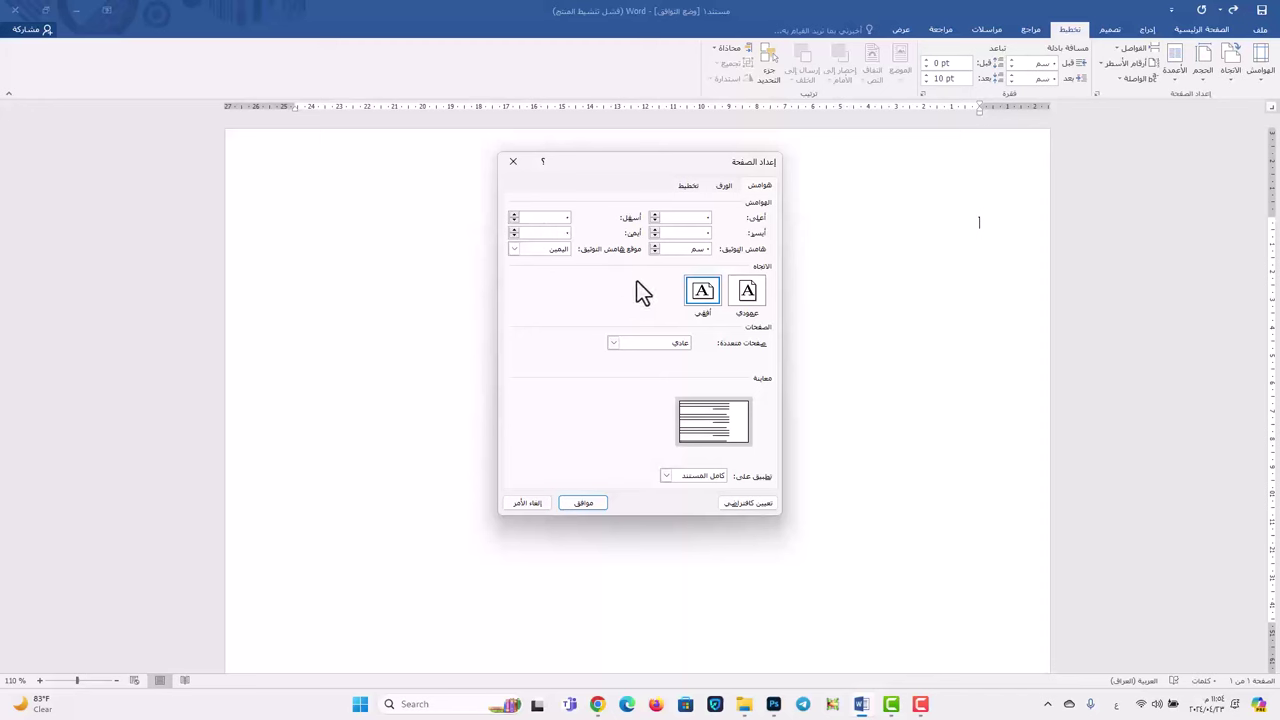
click(590, 504)
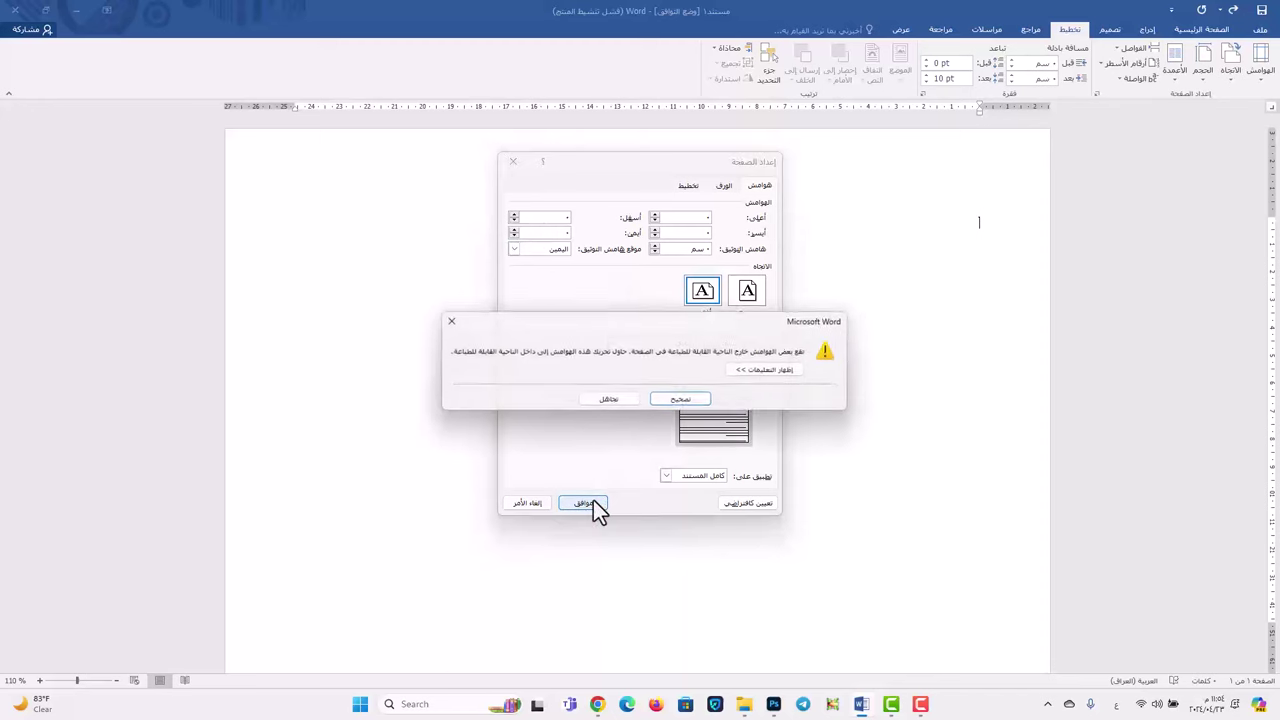
click(680, 400)
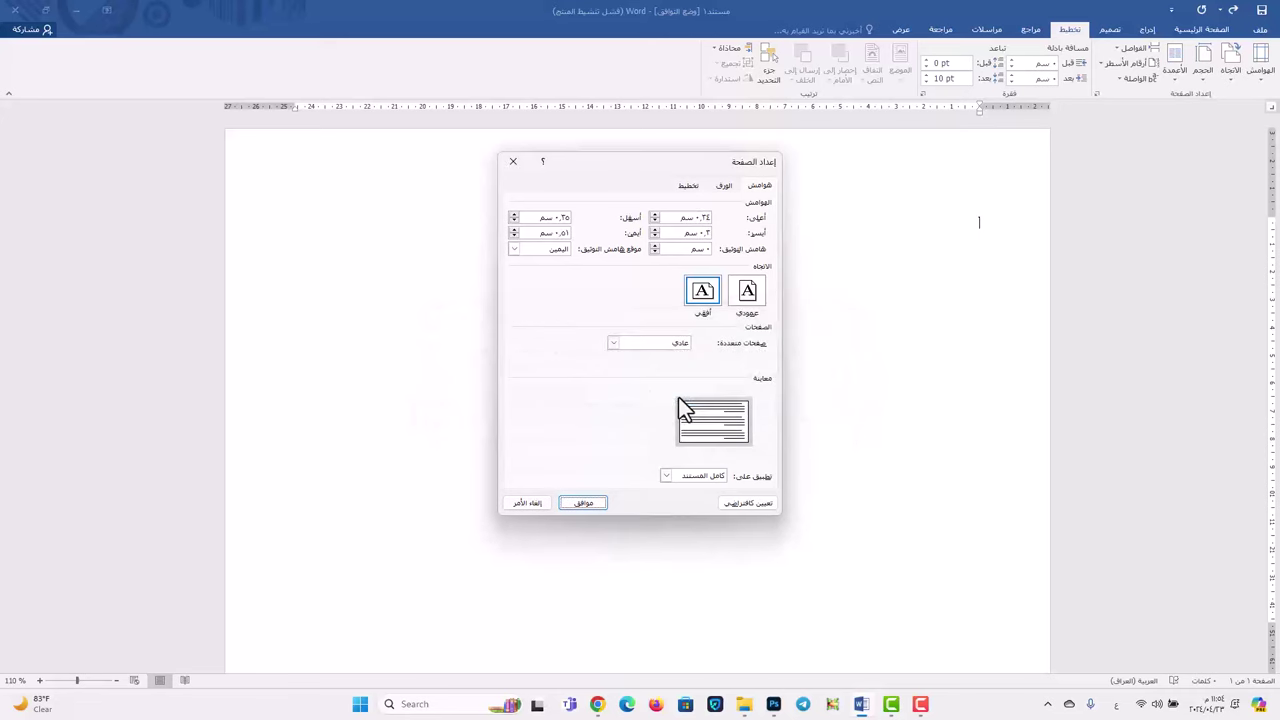
click(597, 504)
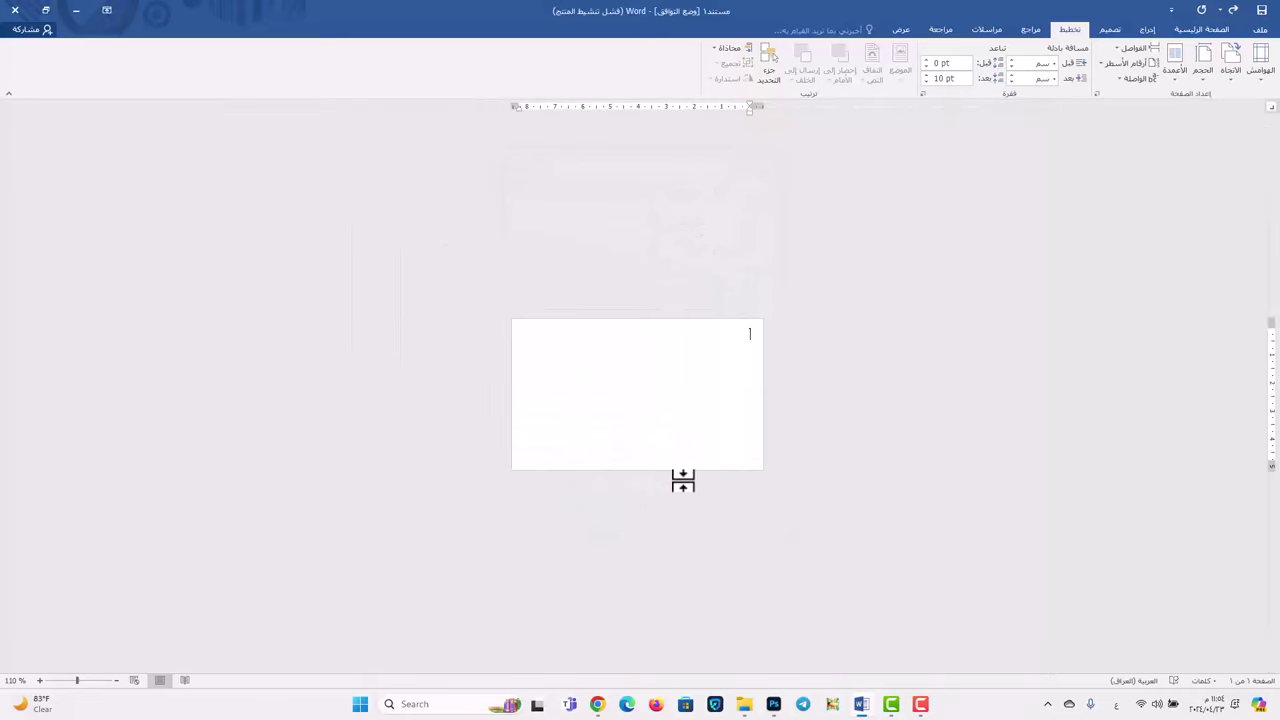
- Insert a page break to add a second card page
scroll(677, 434, up, 3)
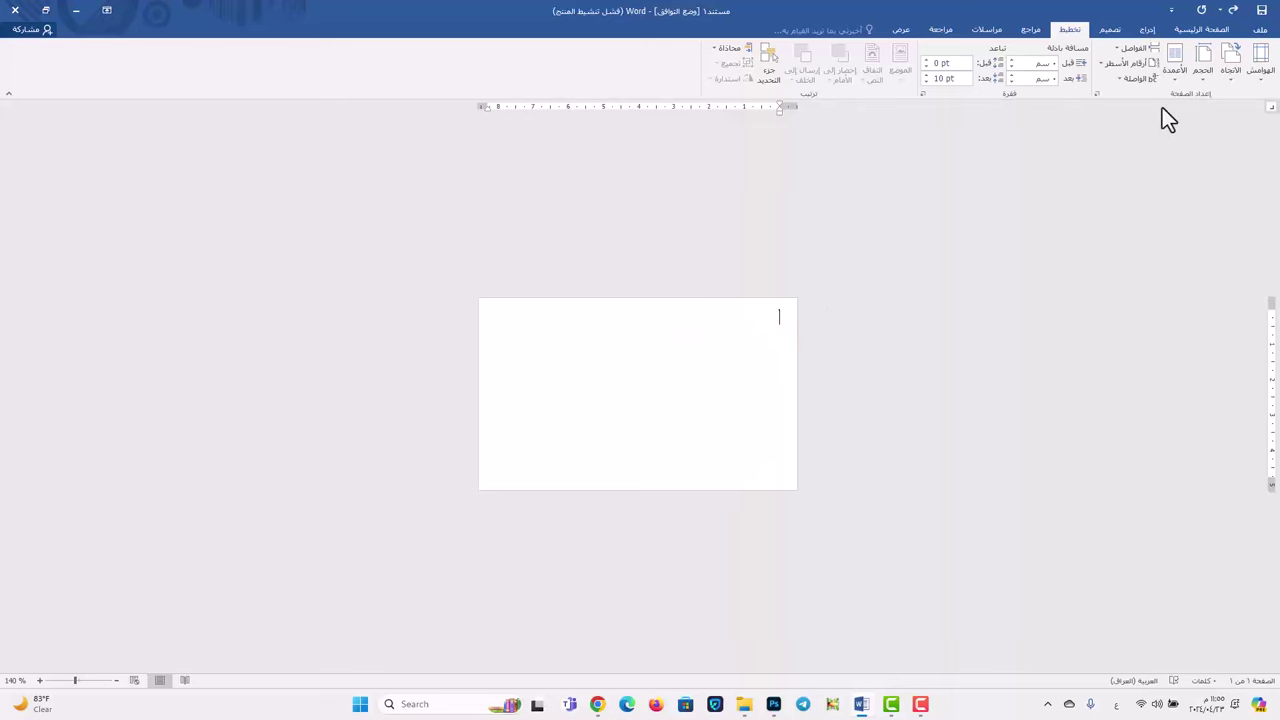
click(1151, 29)
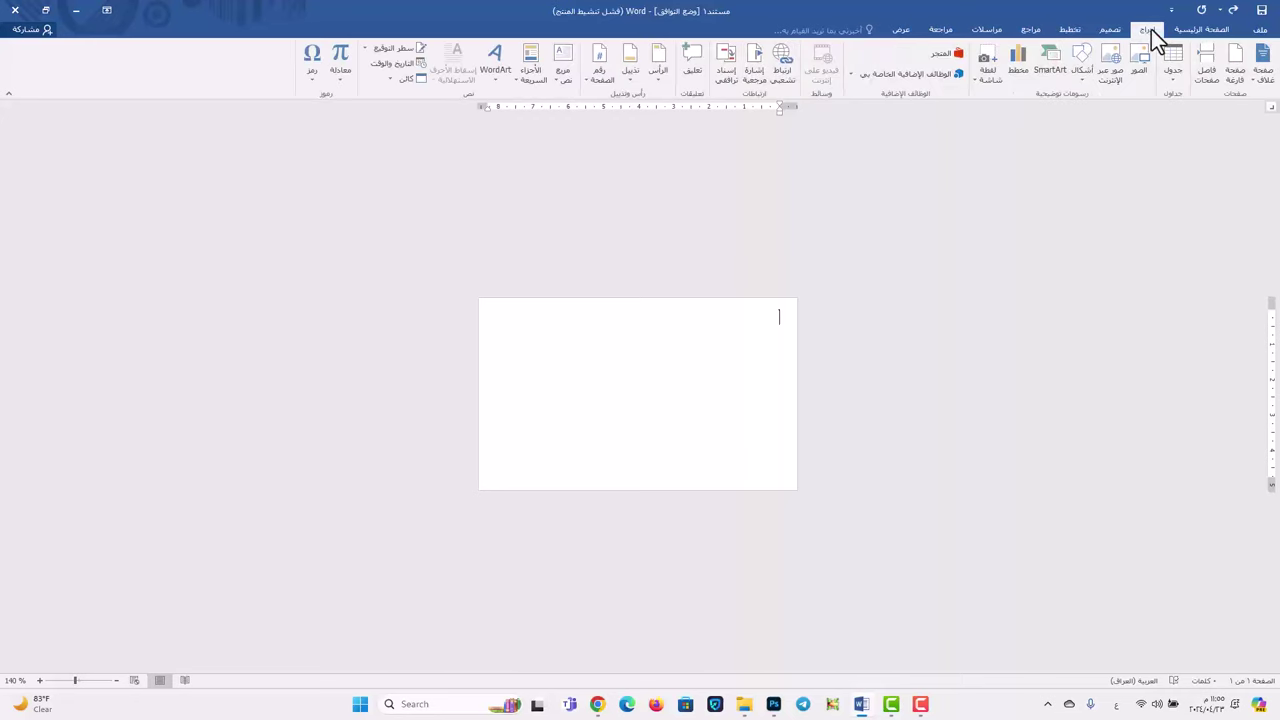
click(1210, 68)
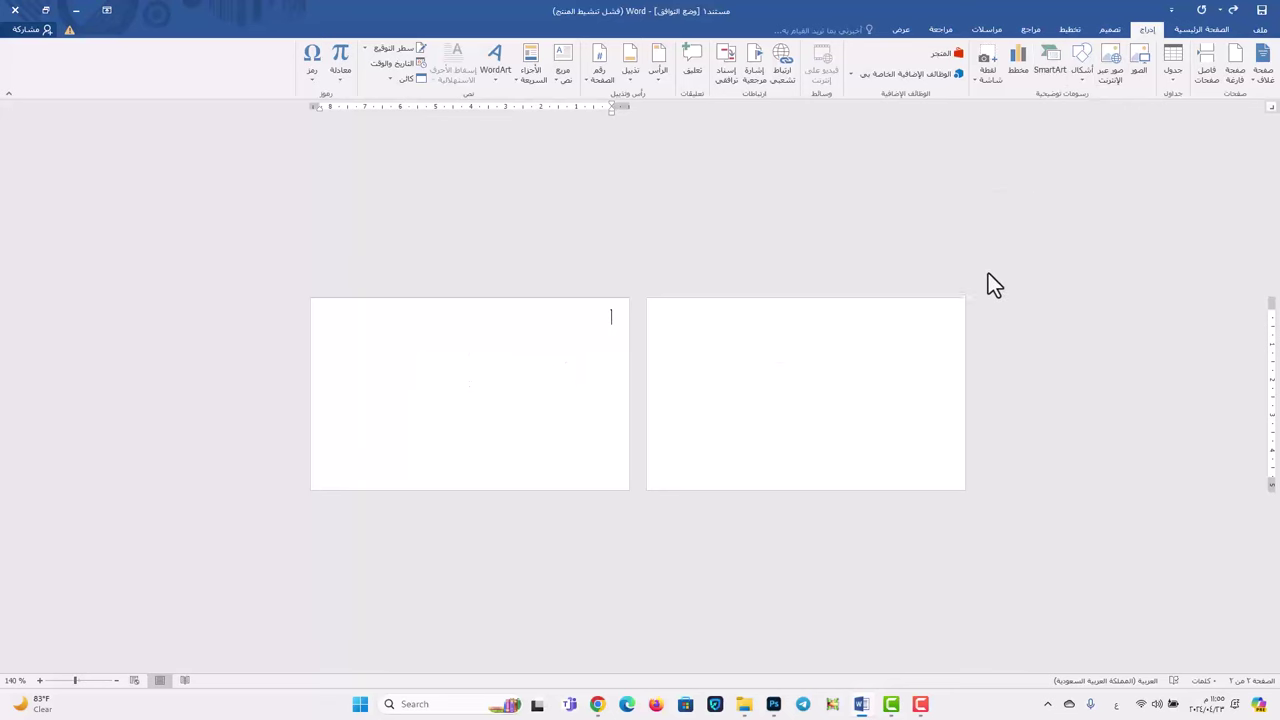
- While choosing a picture to insert, rename 4154220_12152 copy.jpg as 1 and 4154220_1215 copy.jpg as 2
scroll(988, 276, up, 7)
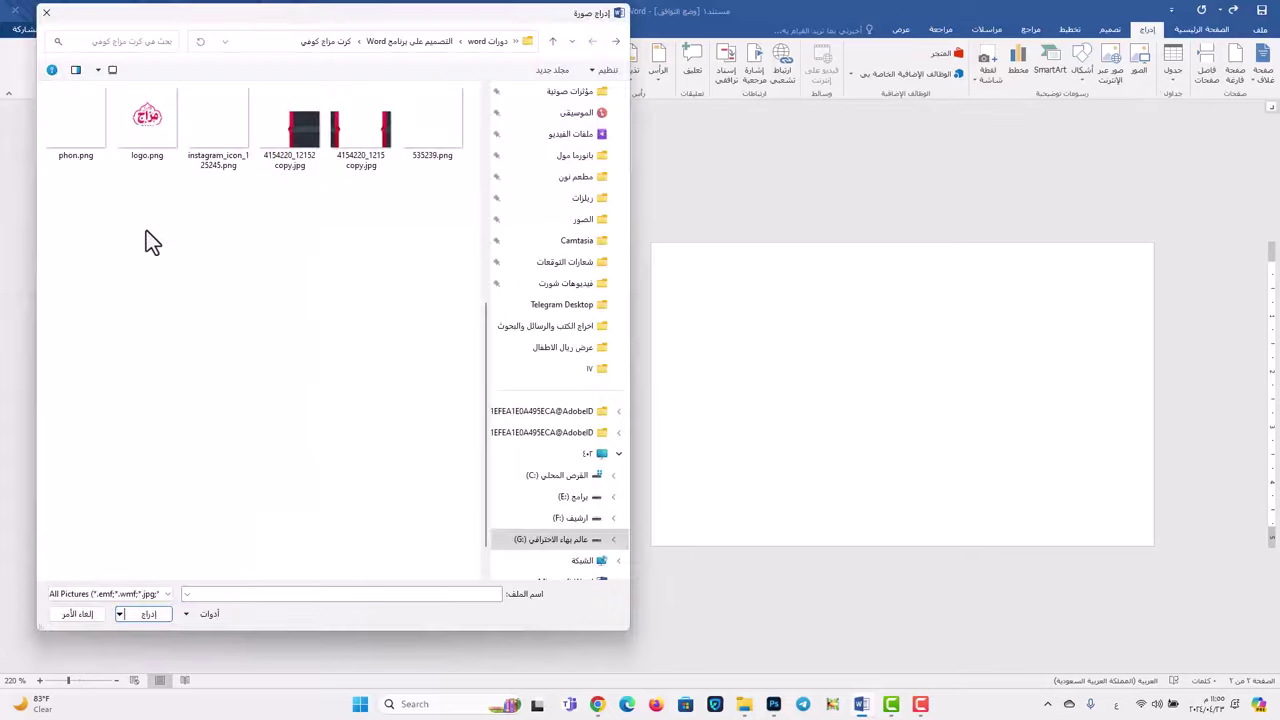
click(269, 130)
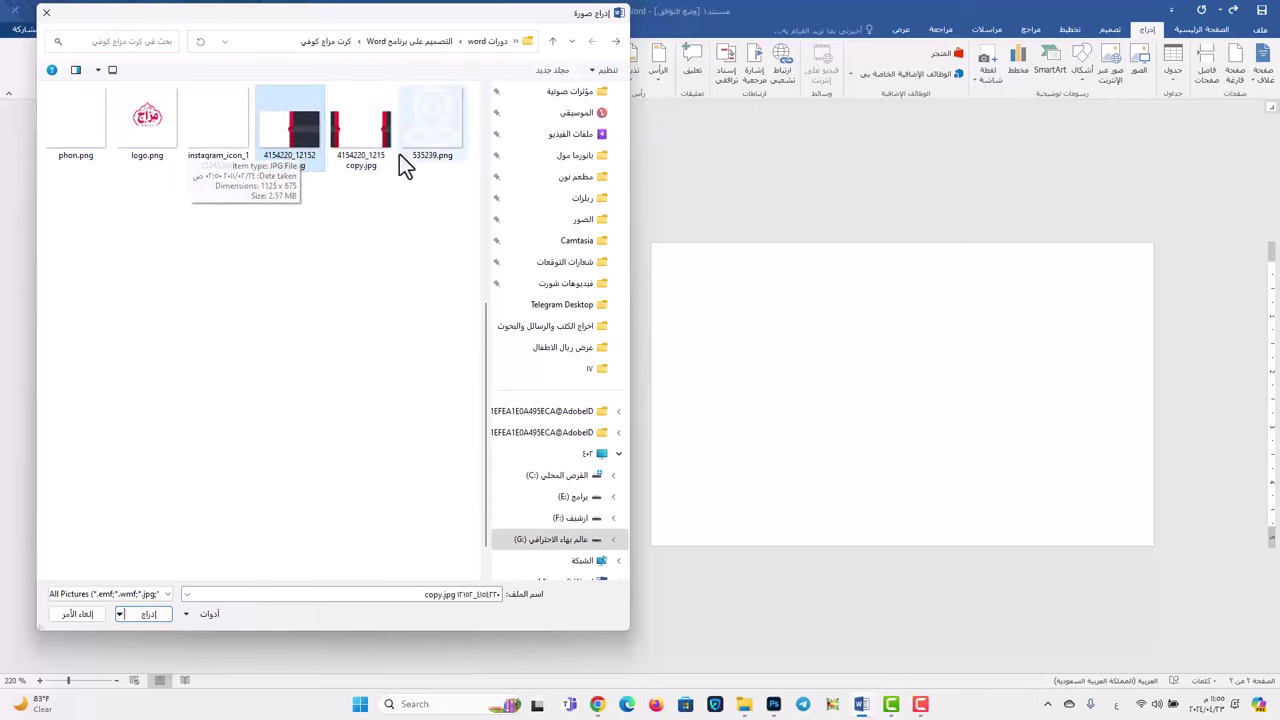
click(366, 136)
click(288, 157)
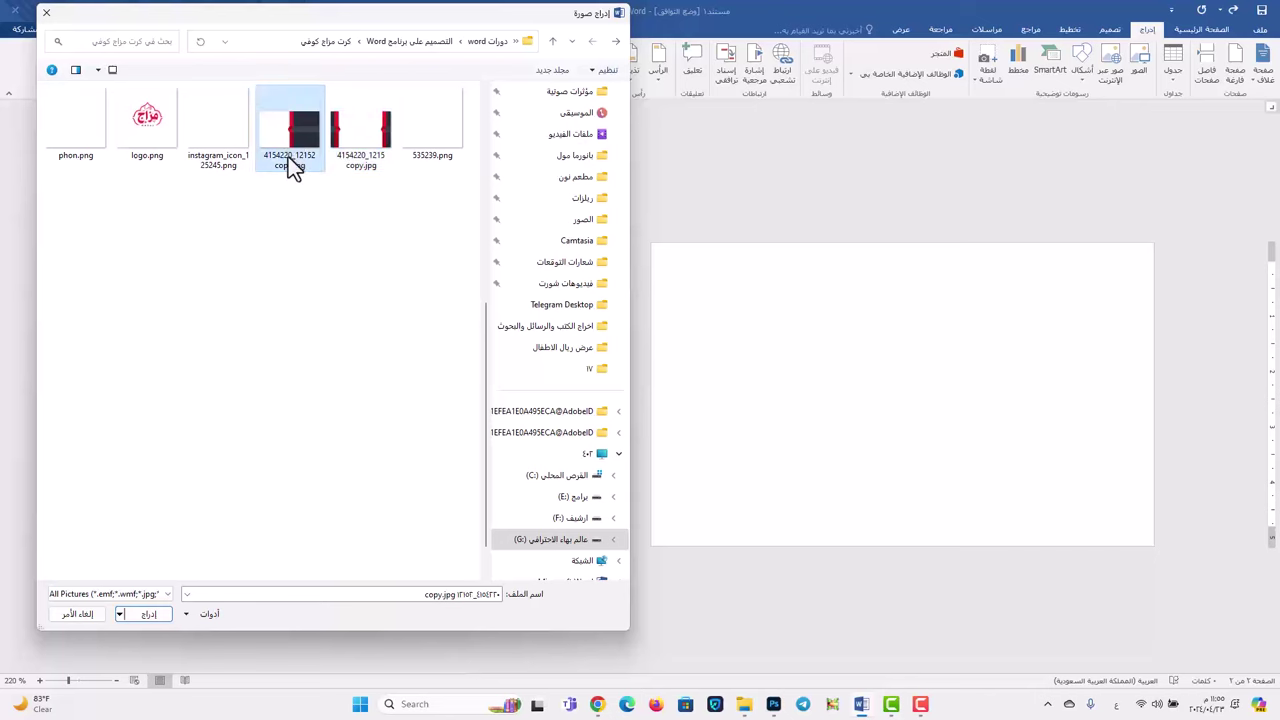
click(285, 160)
text(1)
click(358, 165)
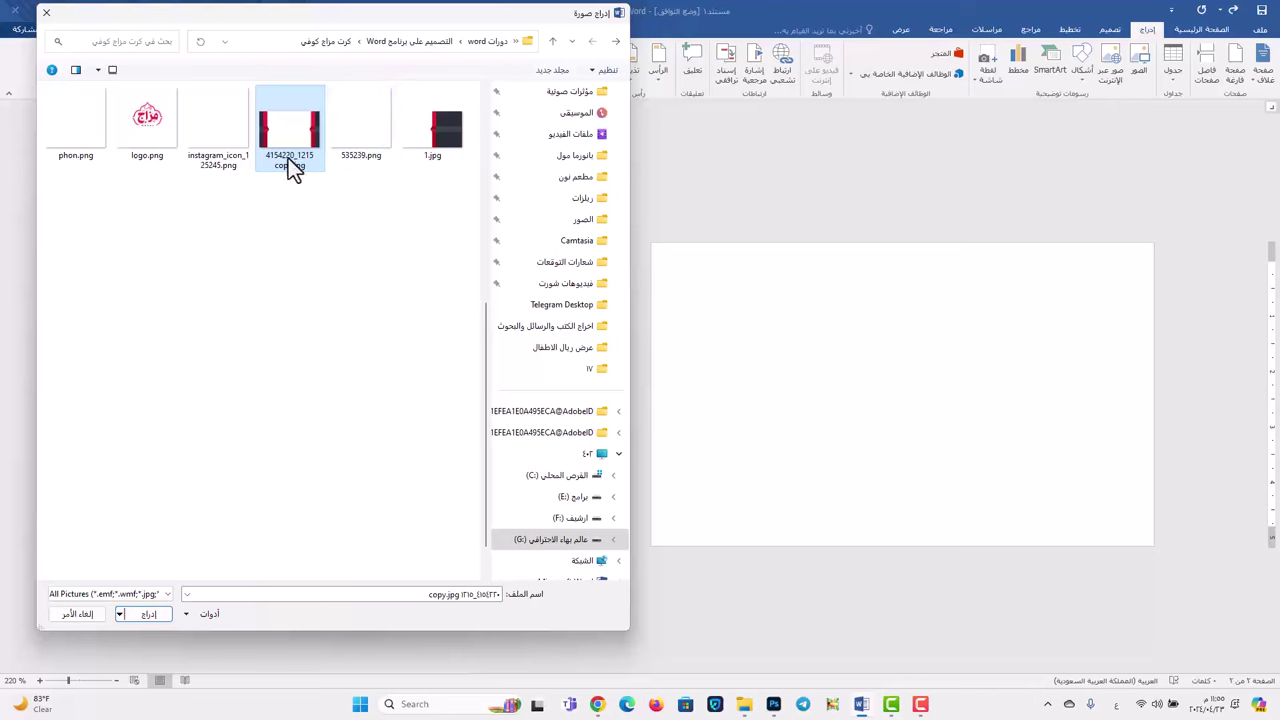
key(Return)
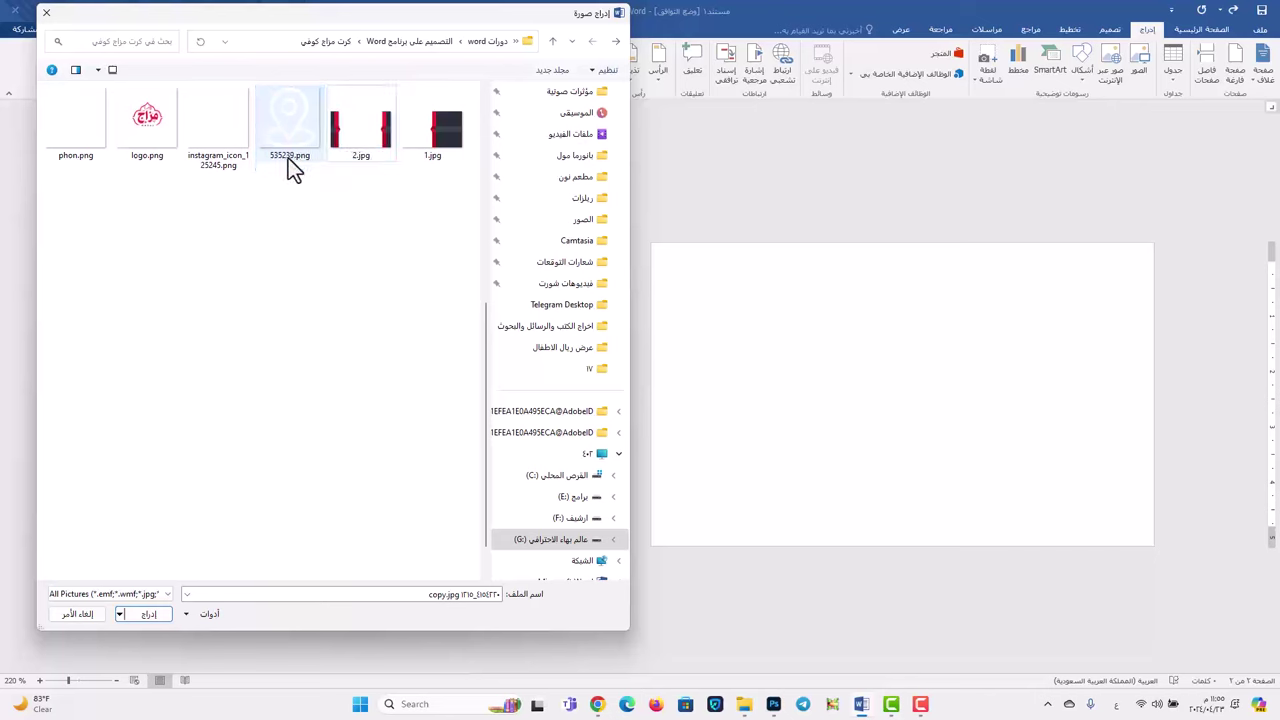
- Insert the picture 1.jpg on the second page and set its text wrapping to In Front of Text
click(440, 148)
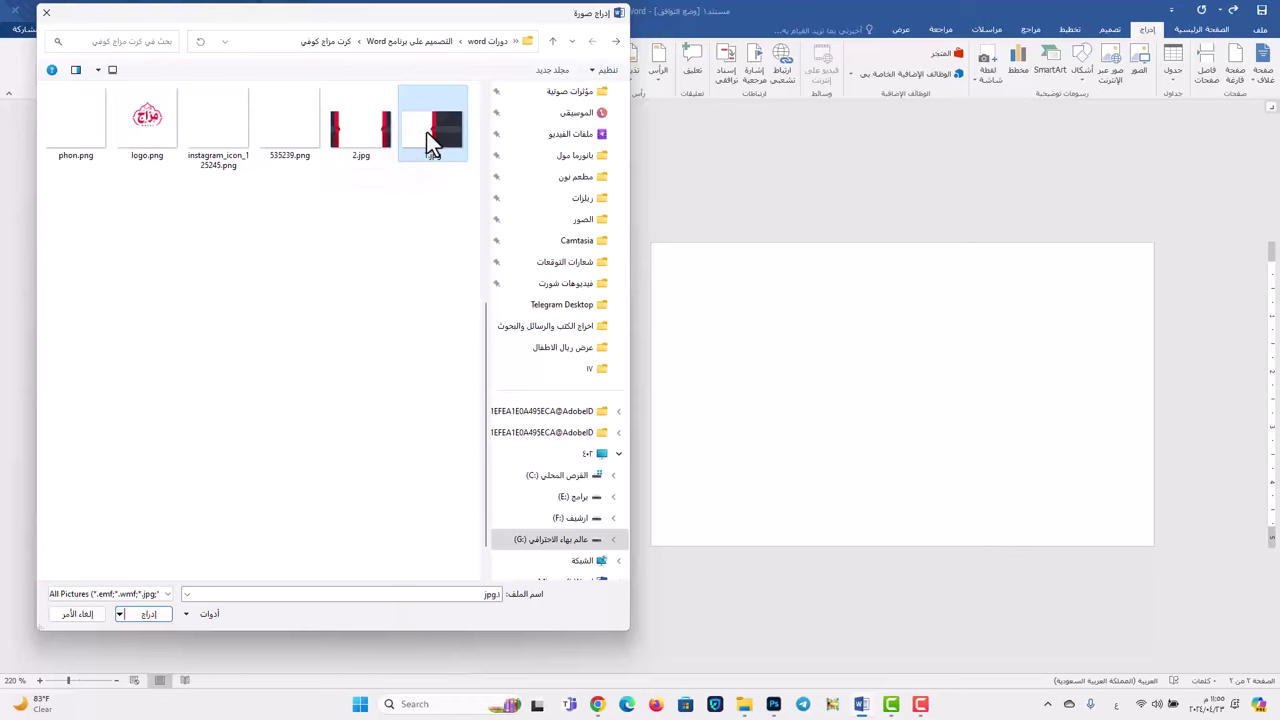
double_click(427, 136)
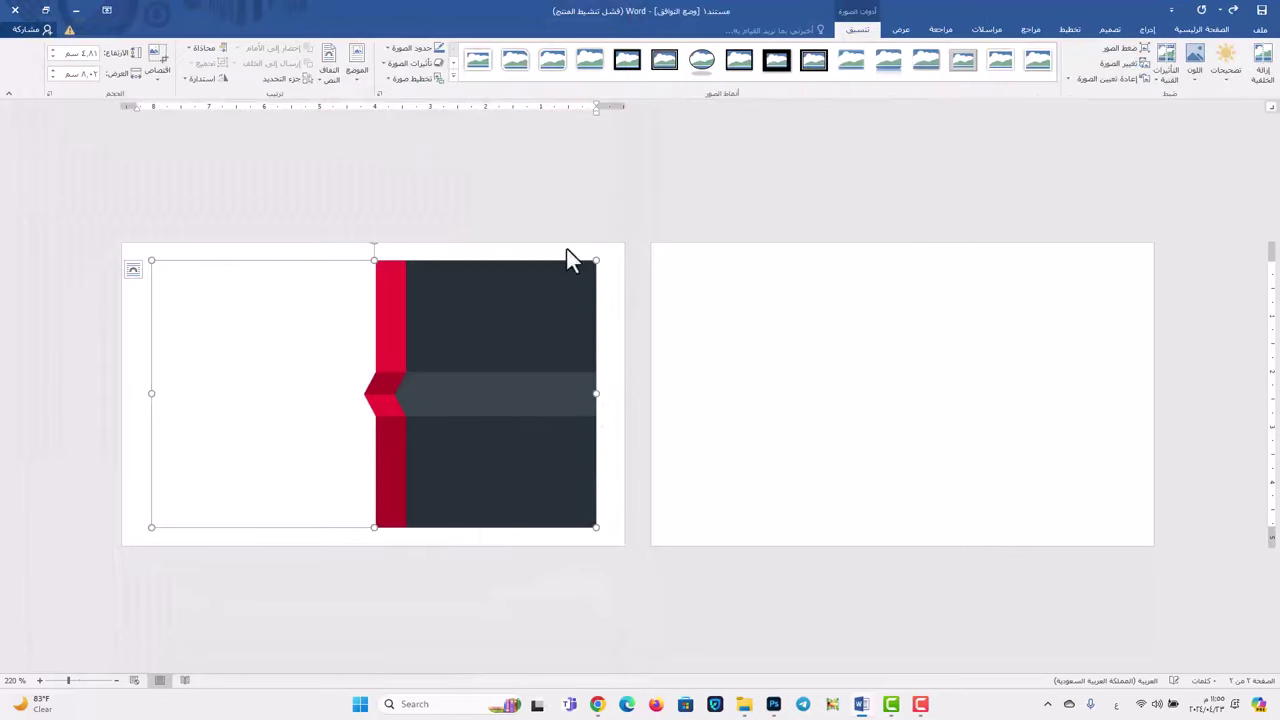
right_click(451, 302)
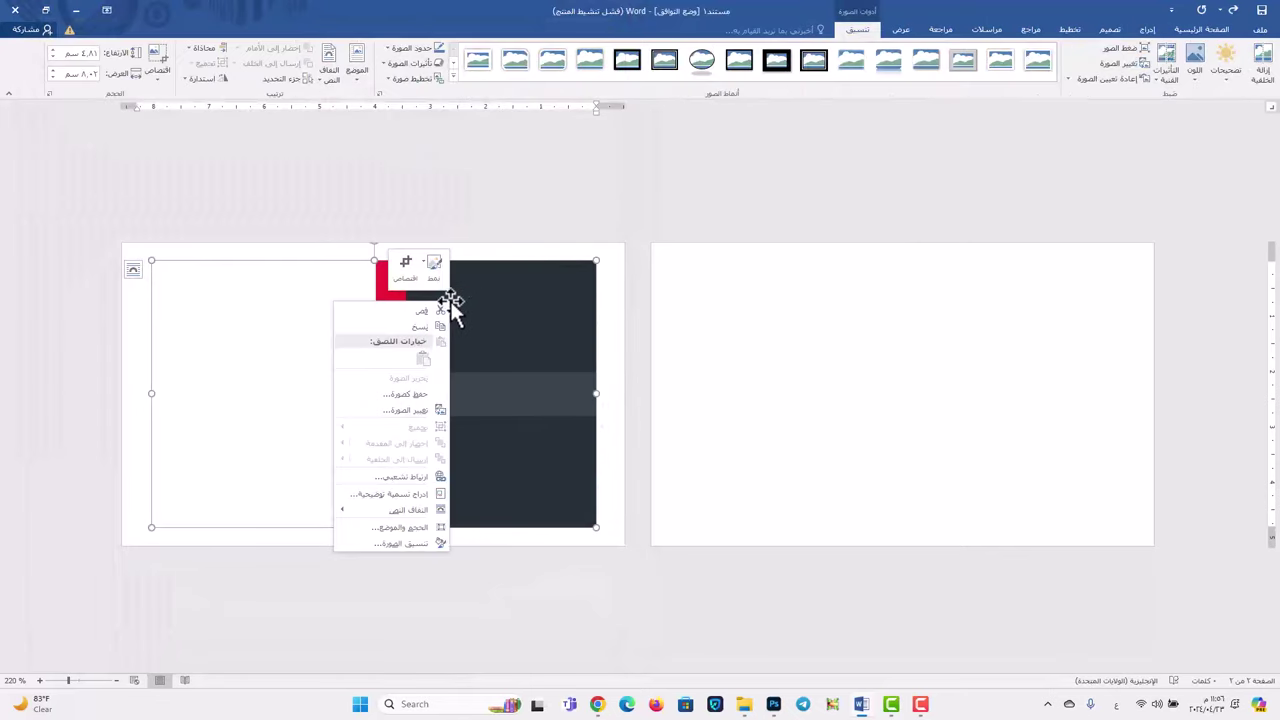
mouse_move(410, 514)
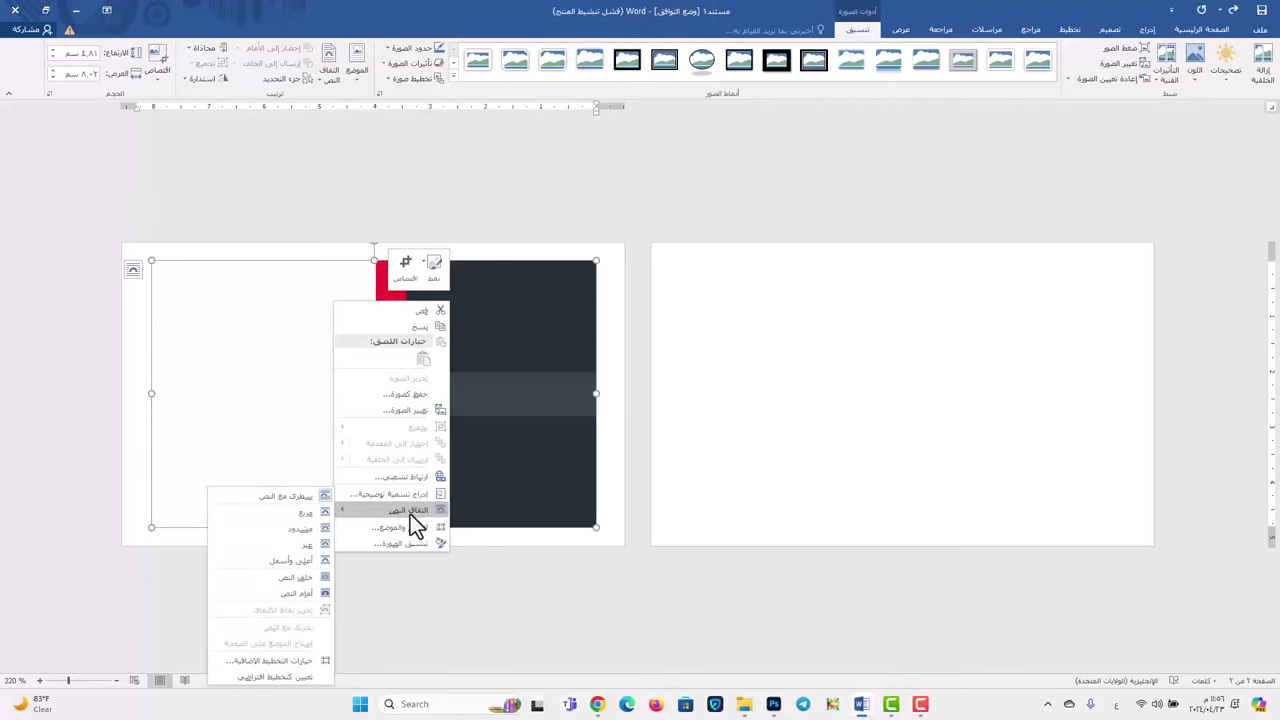
click(297, 593)
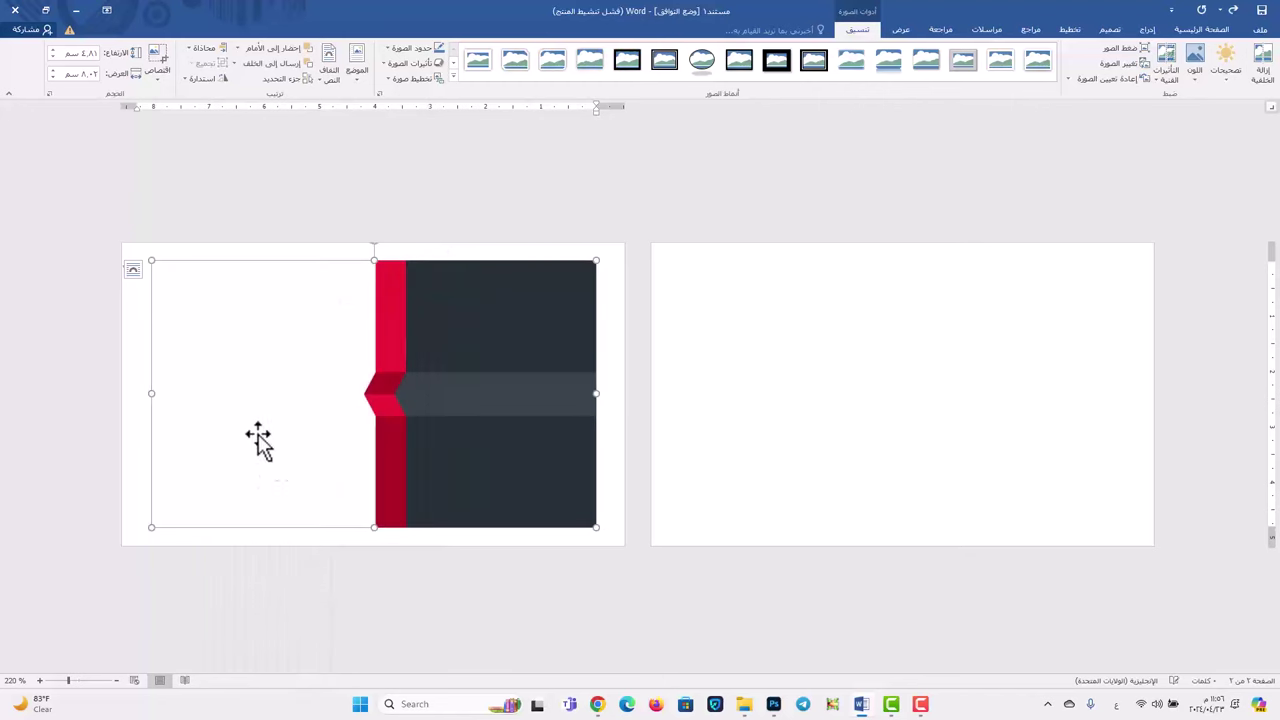
- Fit the background picture over the whole second page, about 9.14 by 5.48 cm, and flip it horizontally
drag(271, 341, 240, 319)
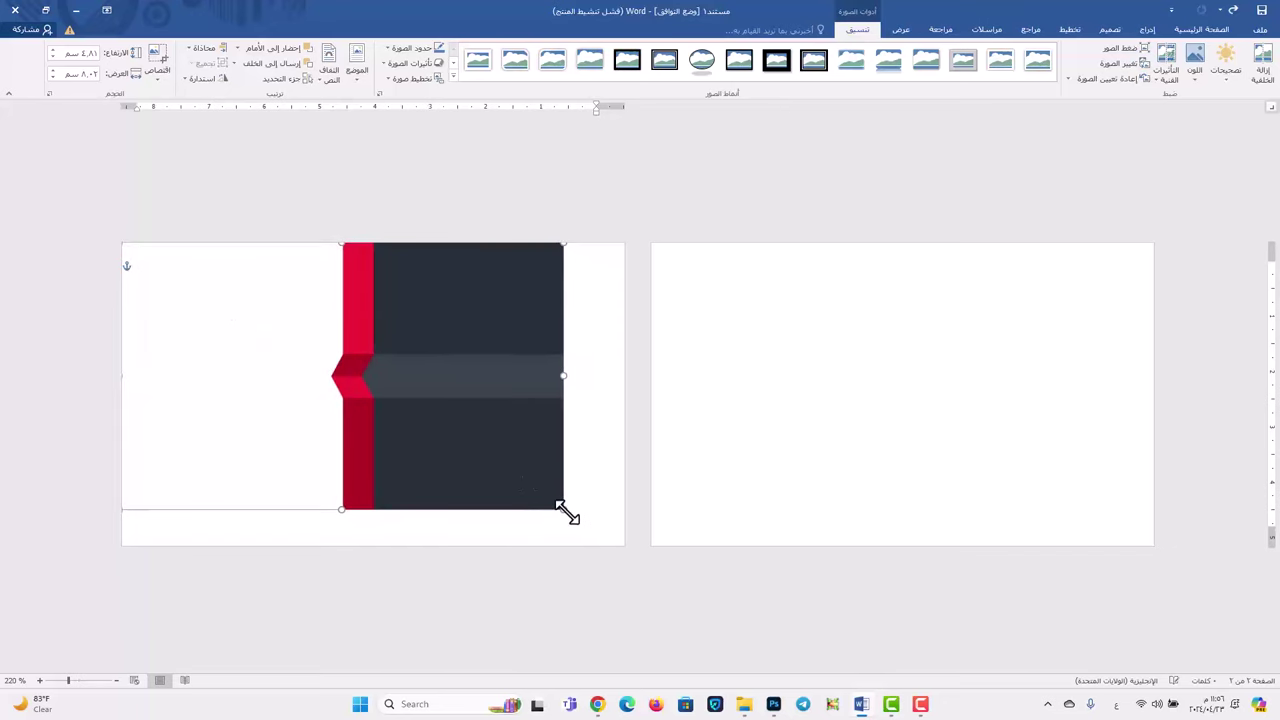
drag(566, 513, 623, 540)
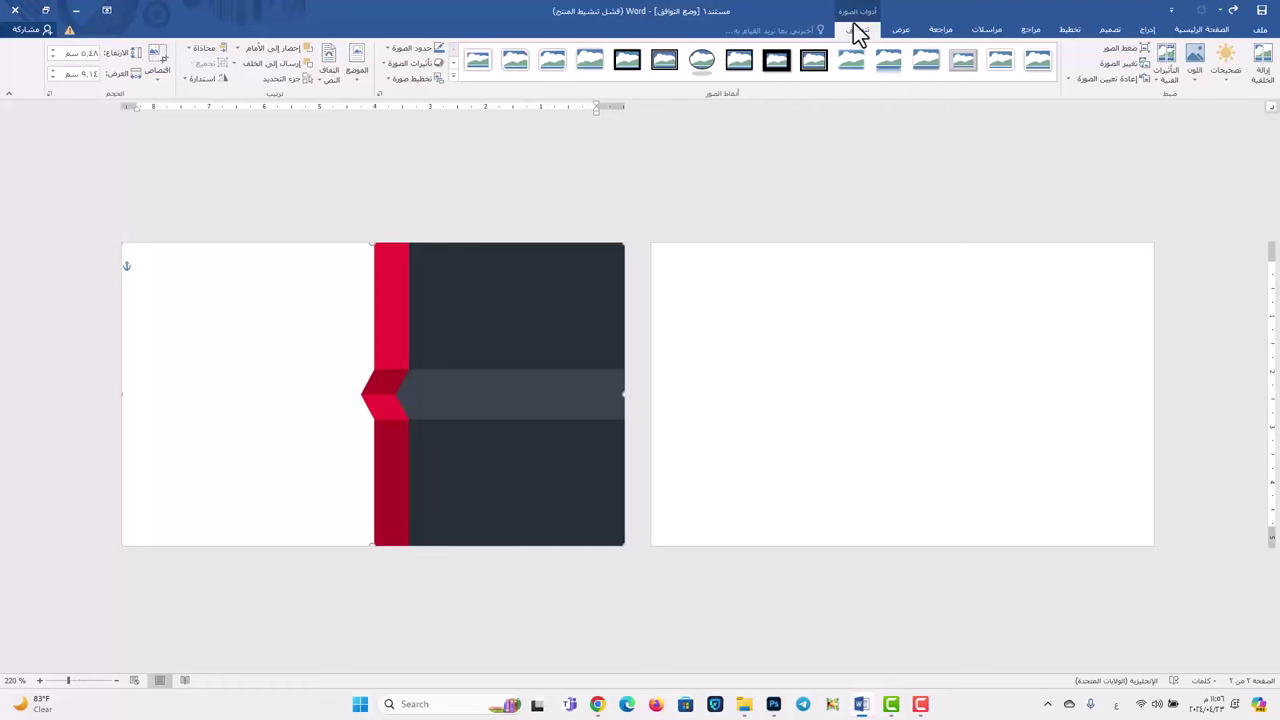
click(190, 79)
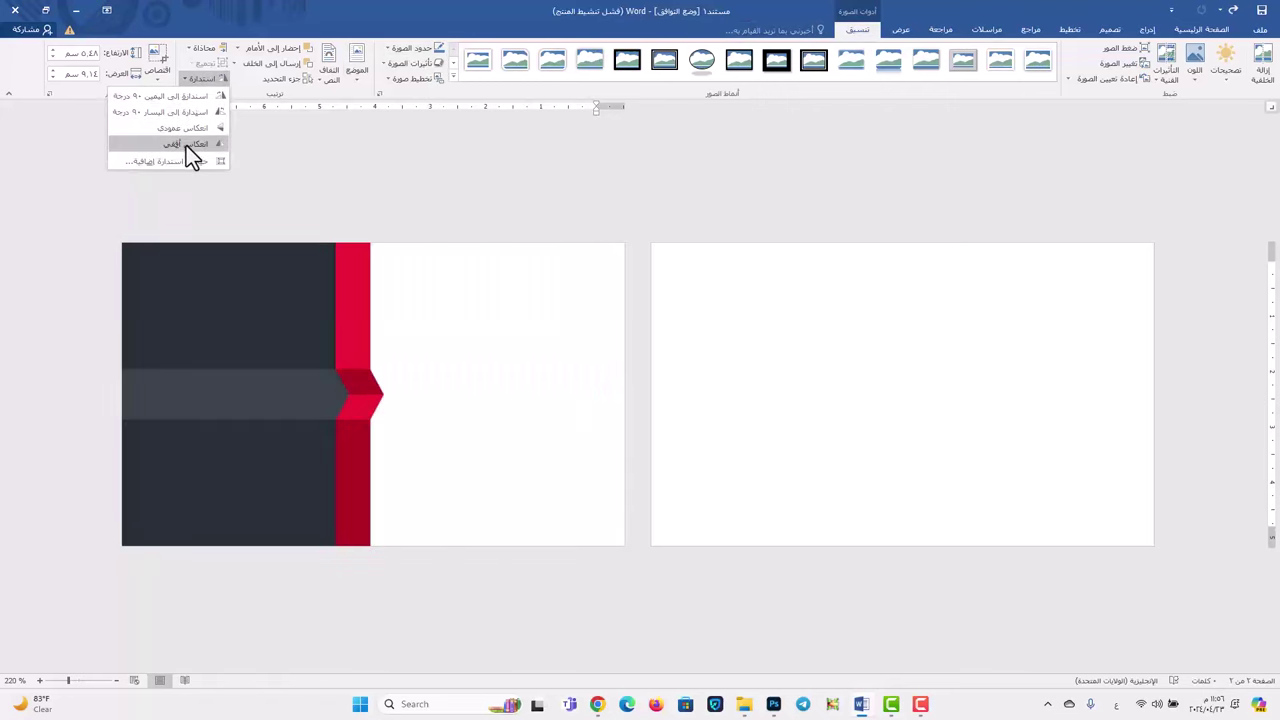
click(186, 145)
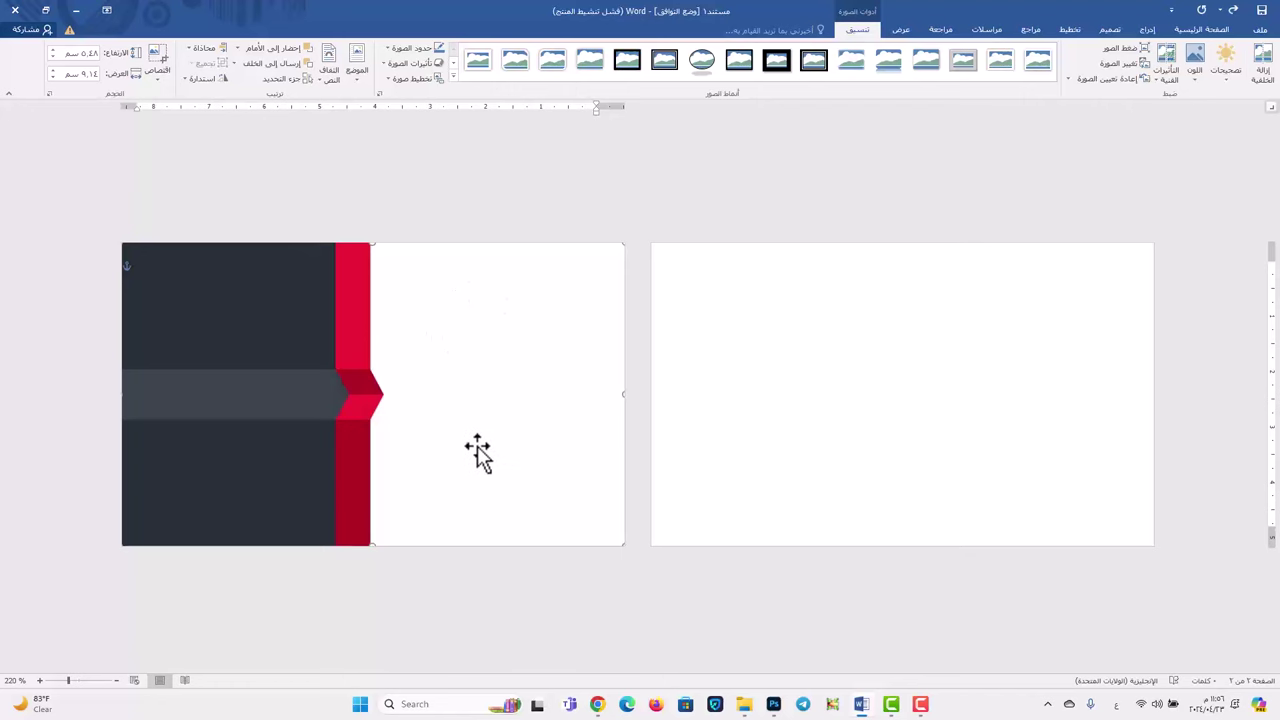
- Insert logo.png on the second page and set its text wrapping to In Front of Text
click(1147, 30)
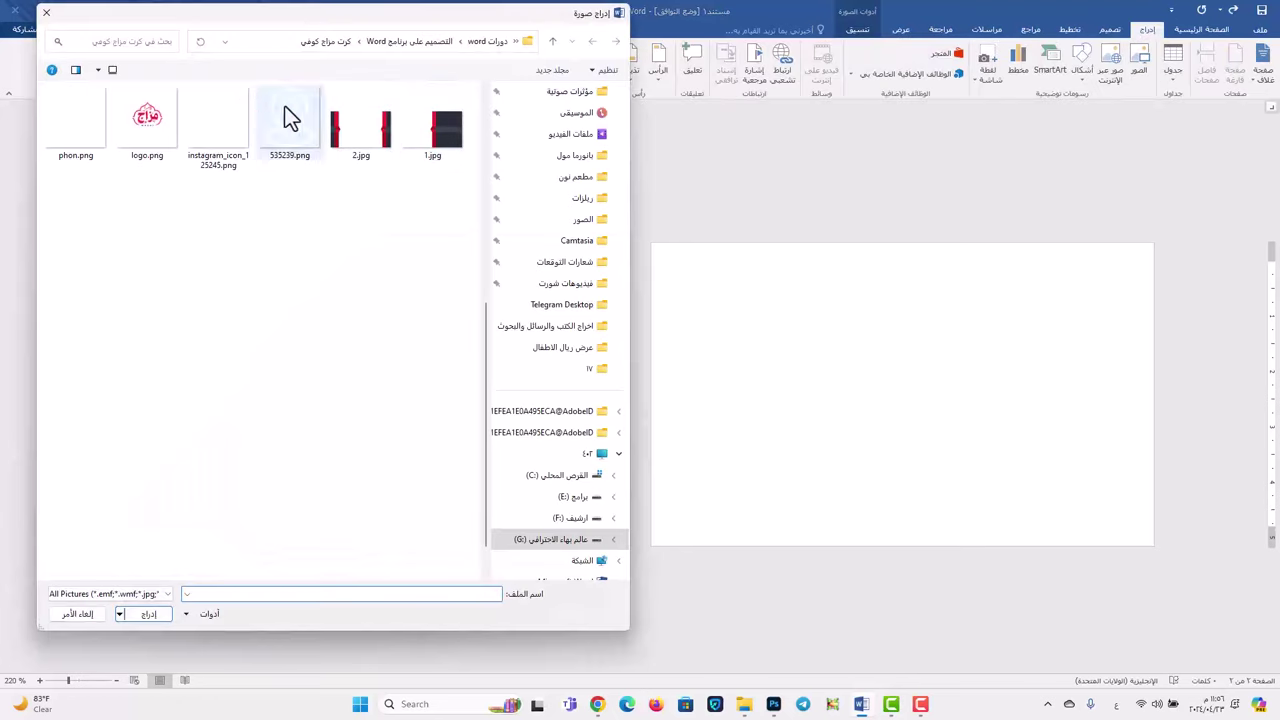
click(147, 120)
double_click(147, 120)
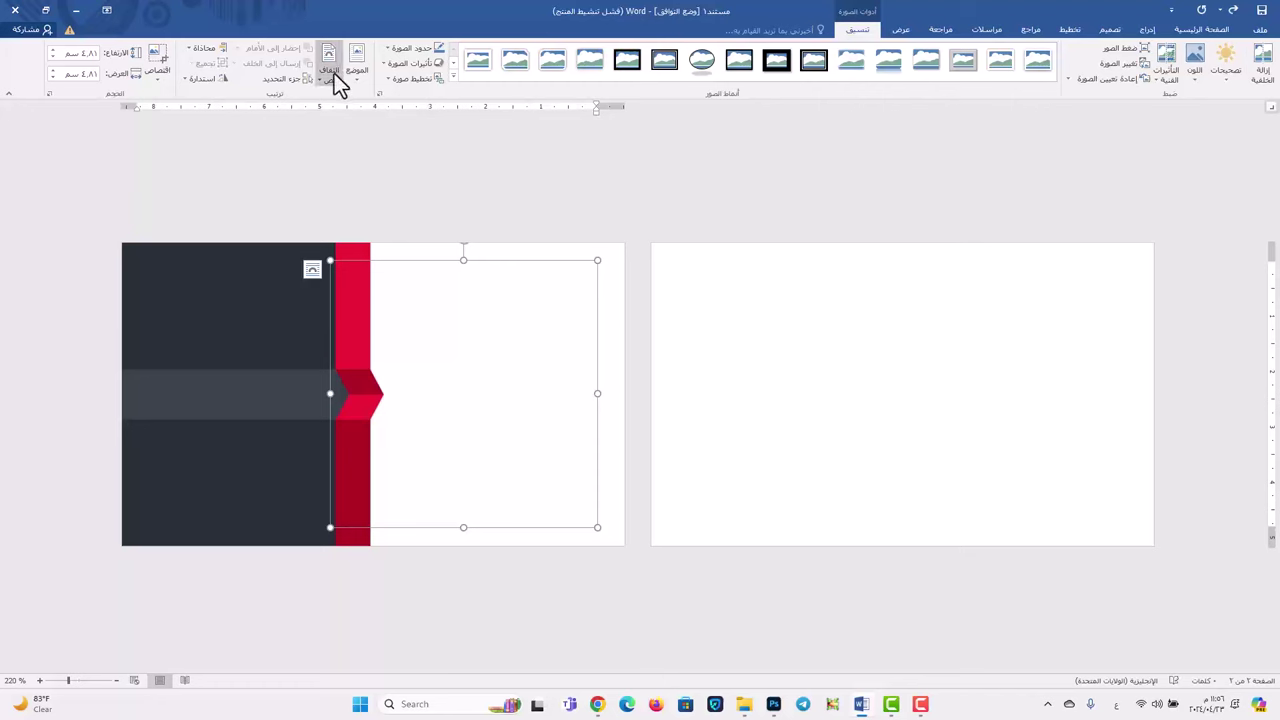
click(330, 74)
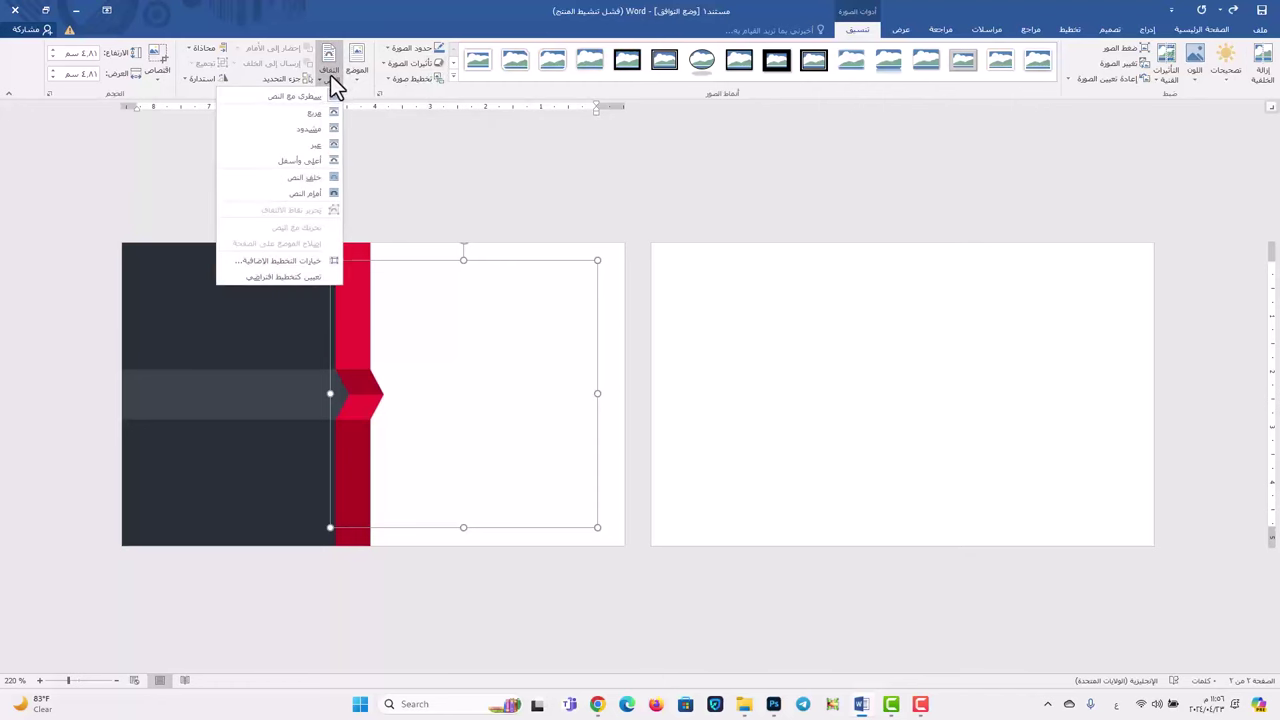
click(308, 194)
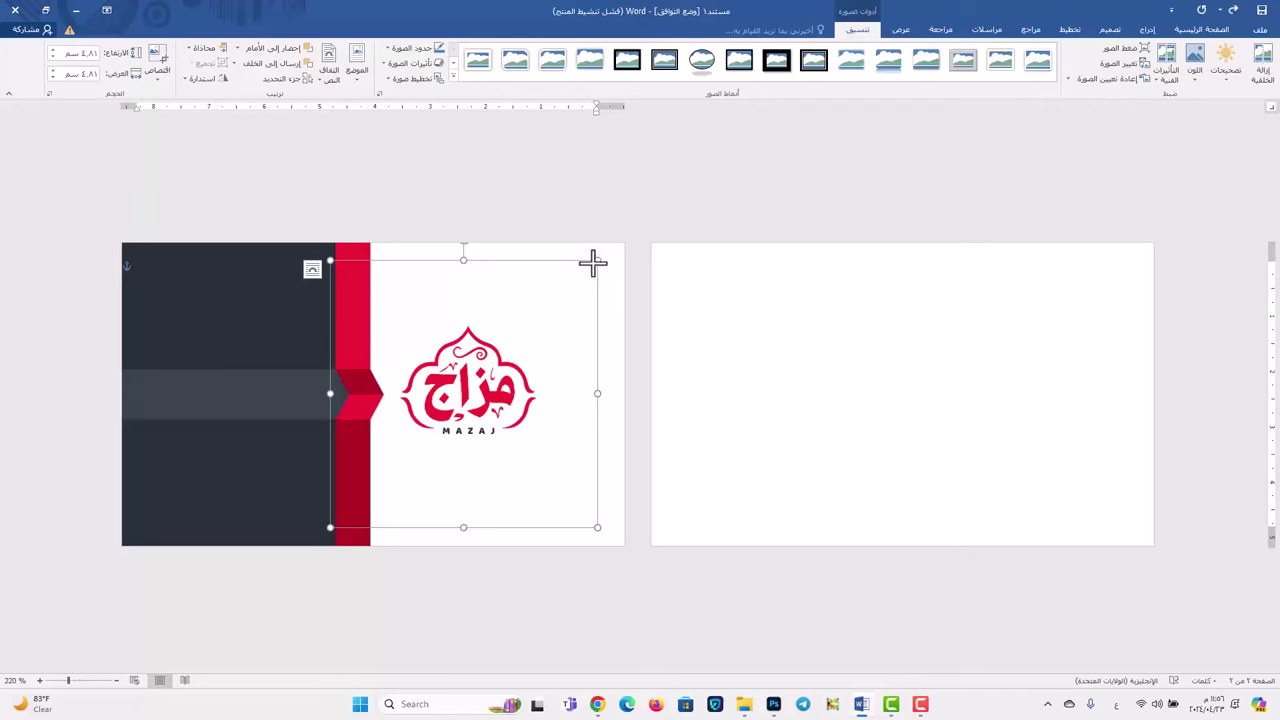
- Shrink the logo picture to about 4.57 cm square and place it in the upper part of the card's white half
drag(593, 262, 583, 277)
drag(520, 314, 539, 295)
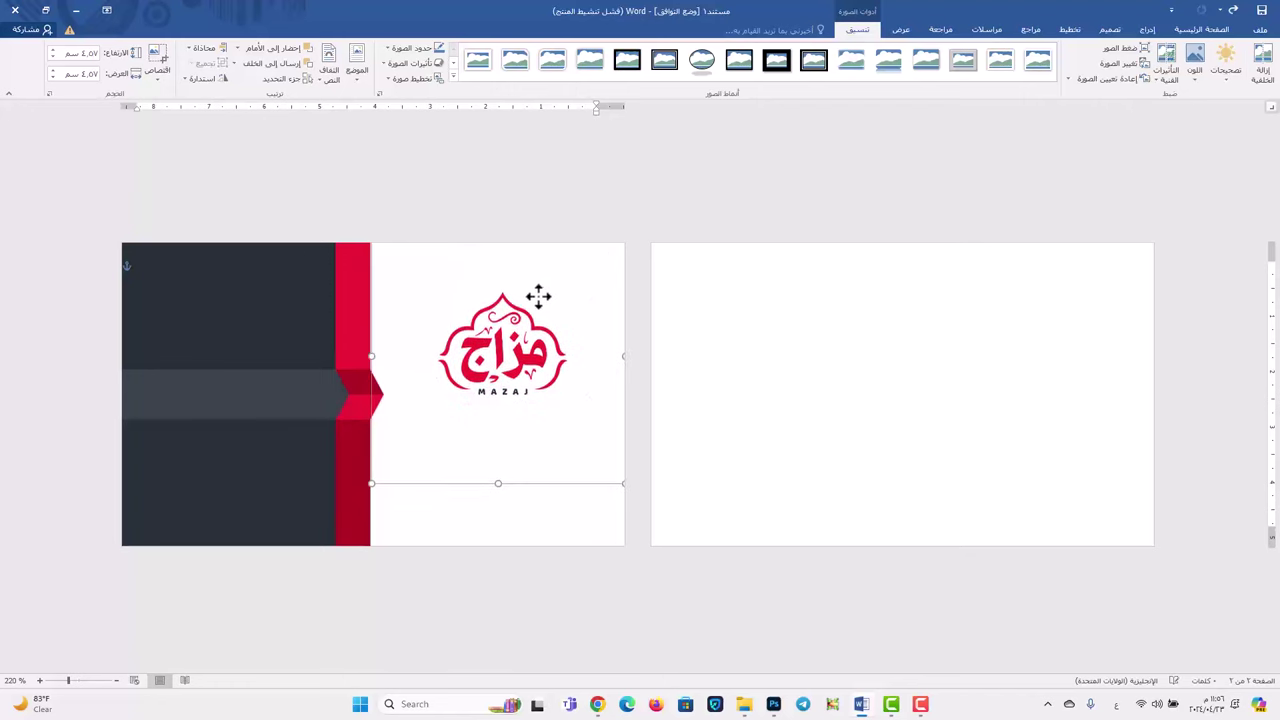
- Draw a text box about 2.94 by 1.25 cm below the logo and enter "مزاج كوفي" in it
click(1147, 30)
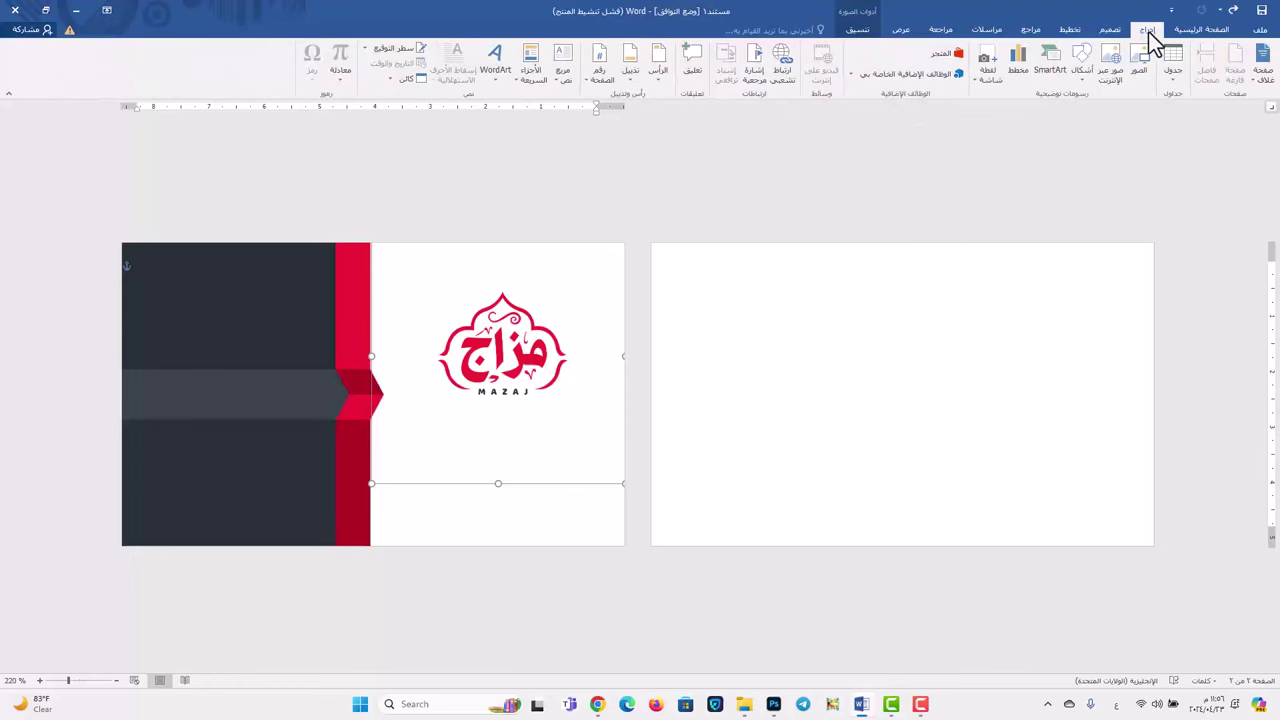
click(560, 66)
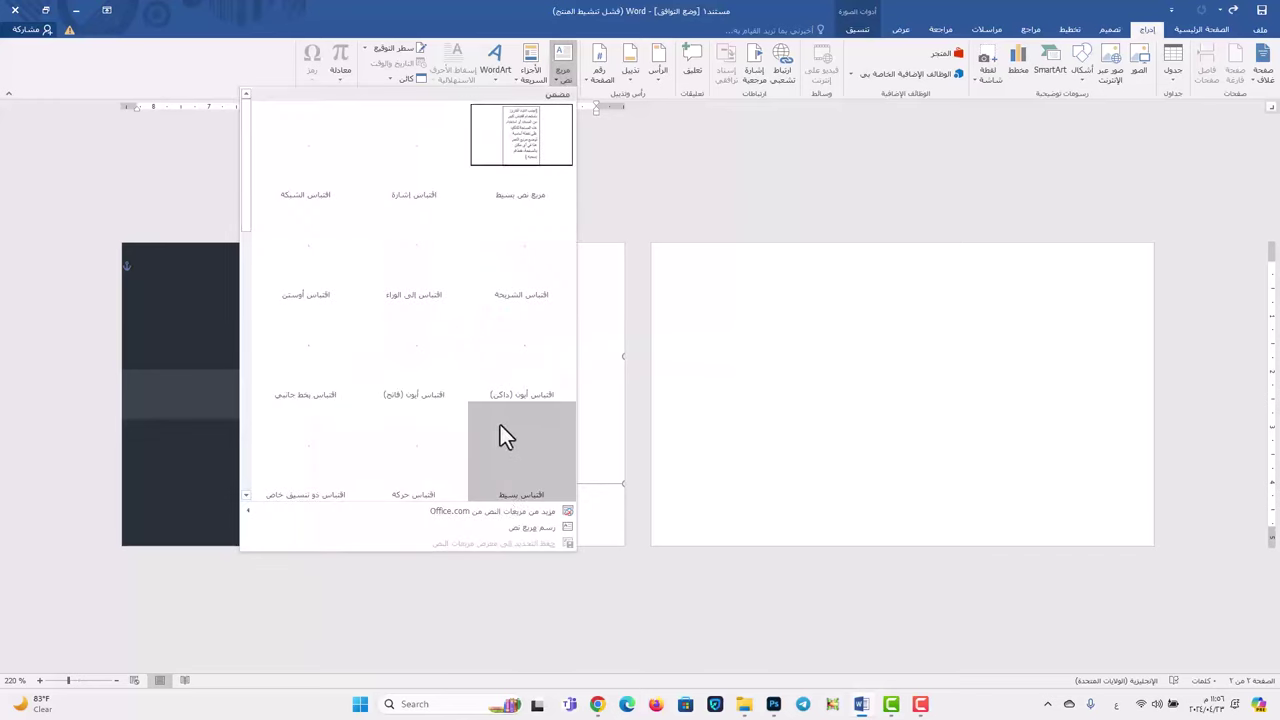
click(541, 526)
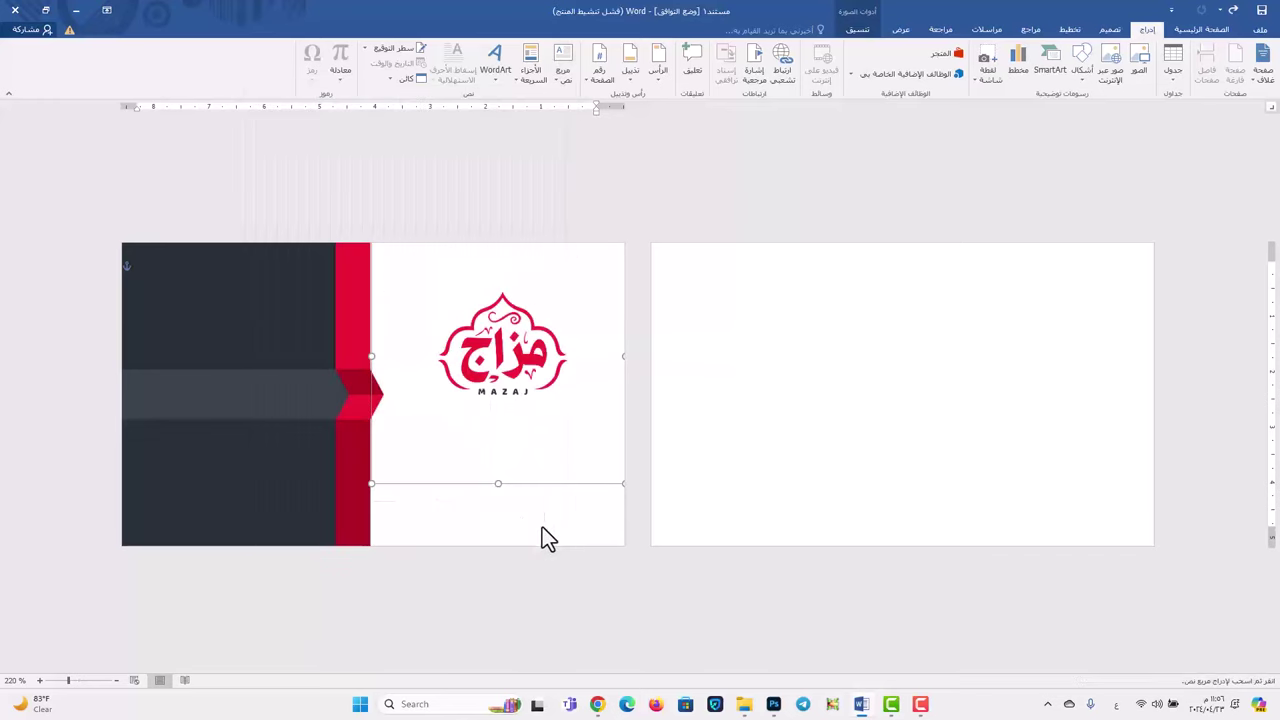
drag(580, 432, 417, 500)
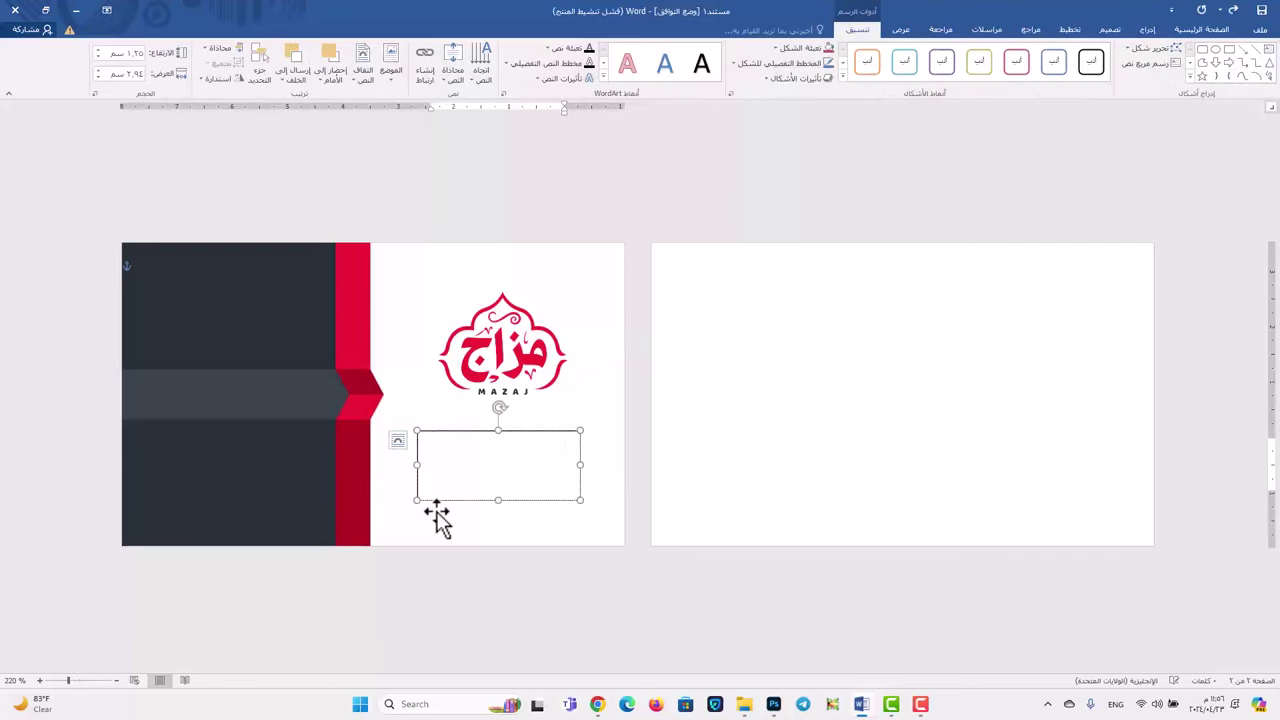
key(alt+shift)
text(مزاج كوفي)
- Format the café name in the text box with the GE SS Two Bold font at size 14
key(ctrl+a)
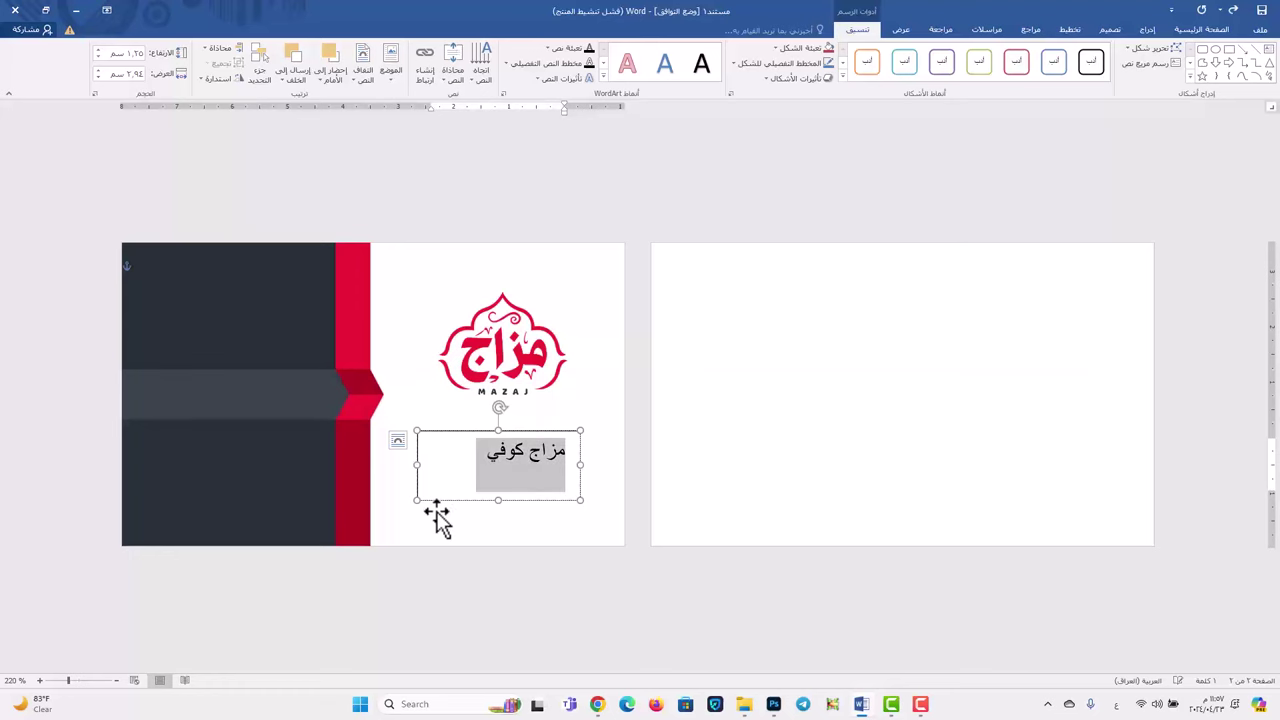
click(1200, 29)
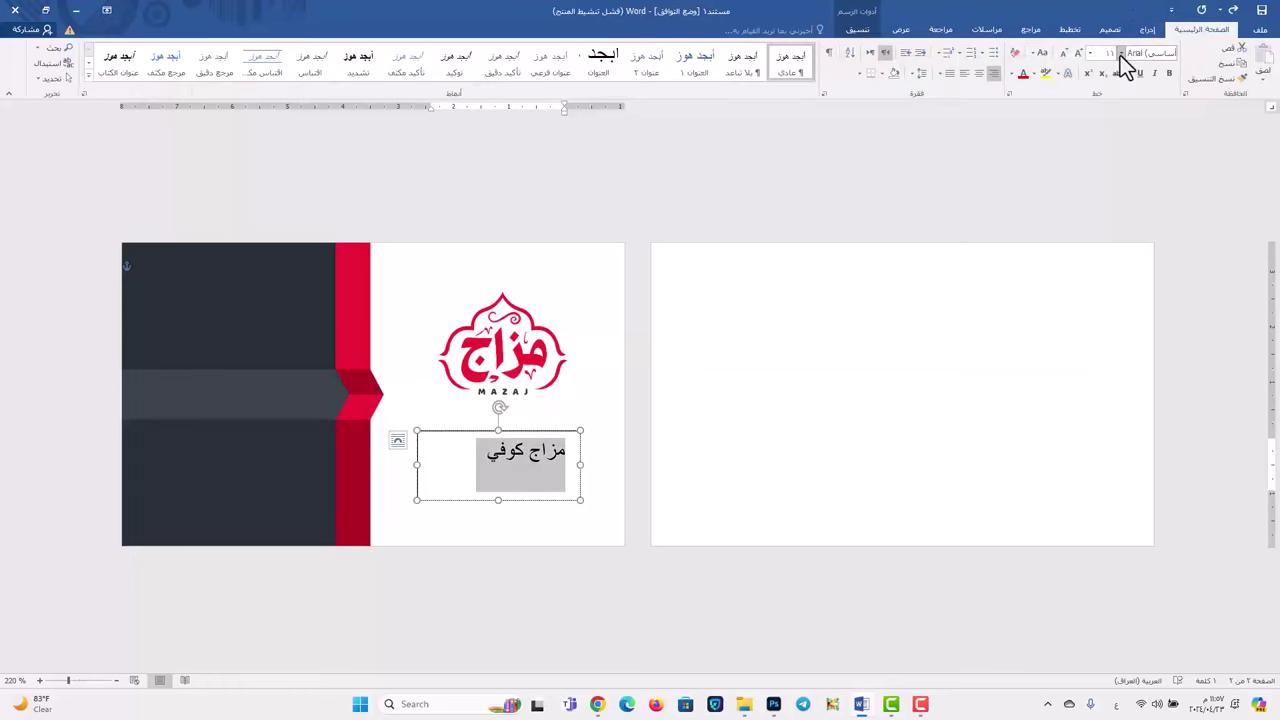
click(1122, 62)
click(1100, 105)
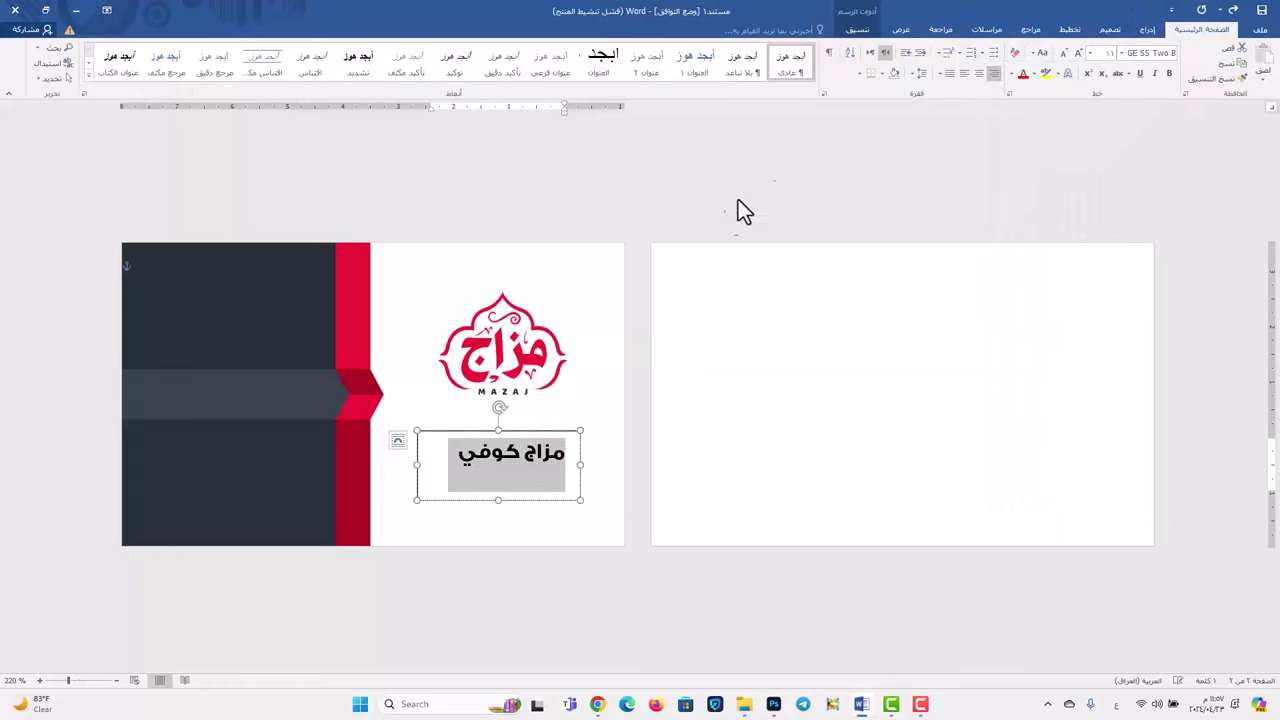
click(1091, 53)
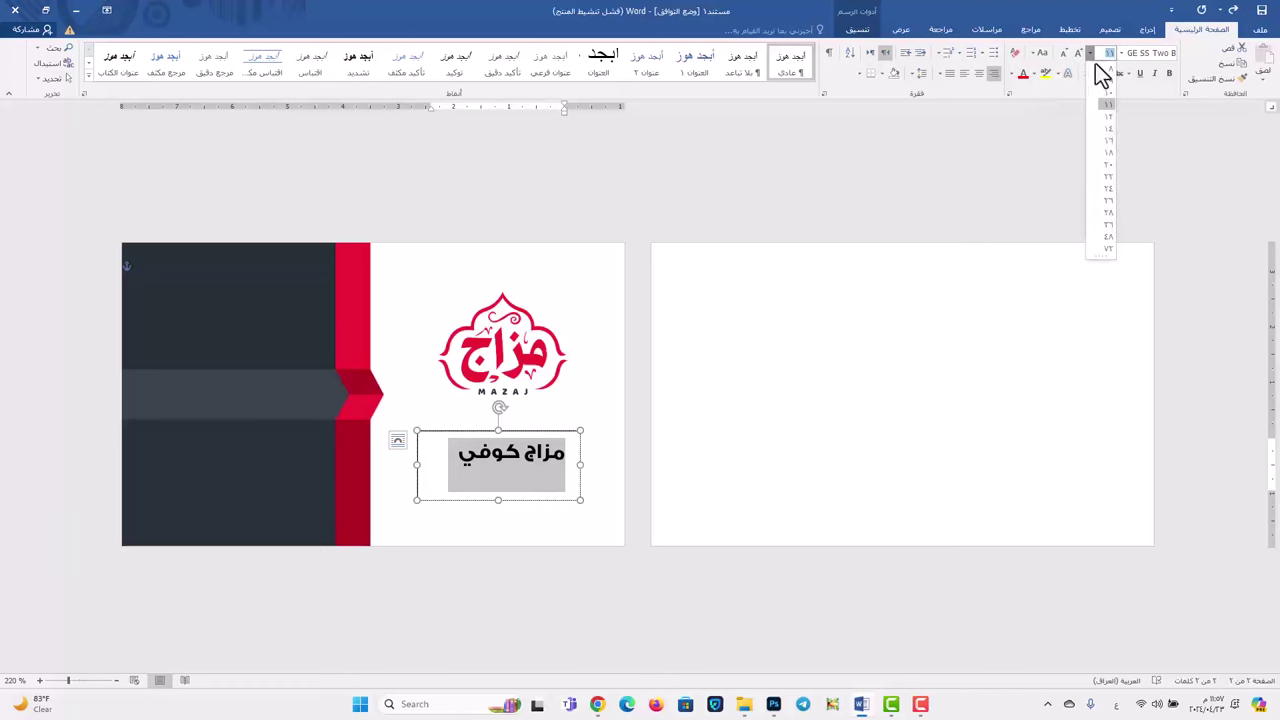
click(1107, 125)
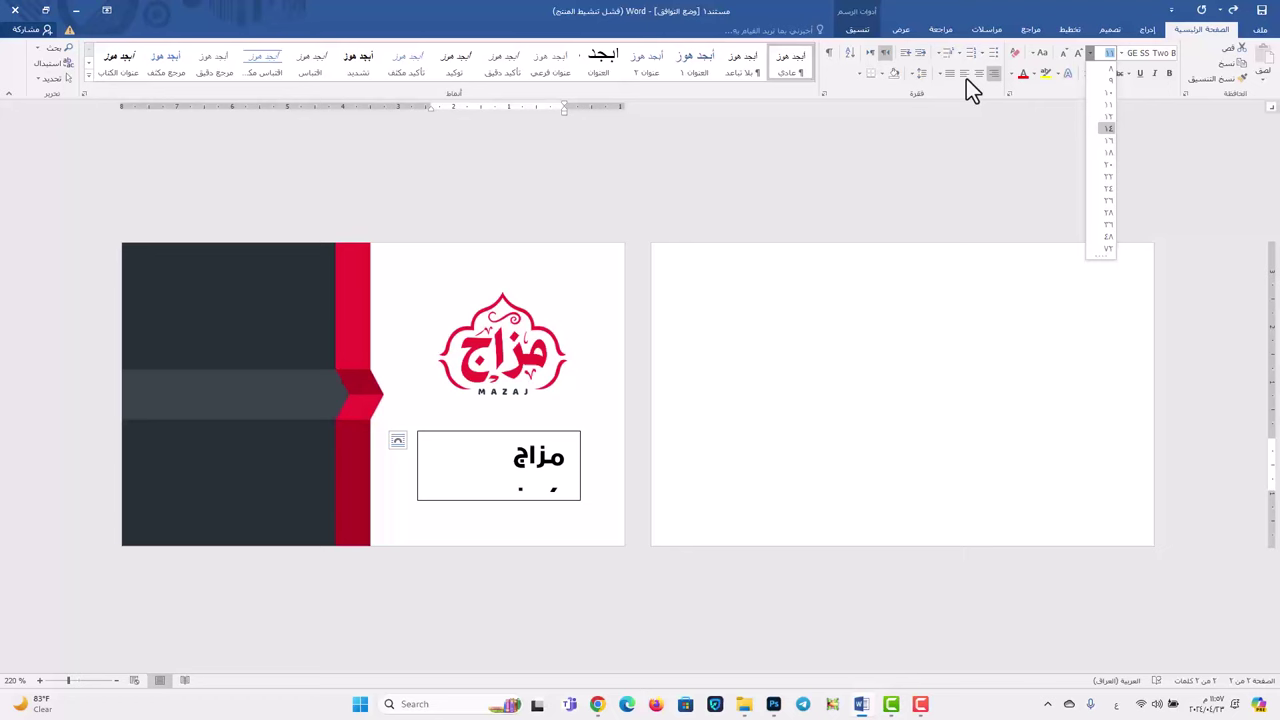
- Widen the café name's text box to about 3.25 cm and colour all its text dark red from the standard colour palette
triple_click(572, 452)
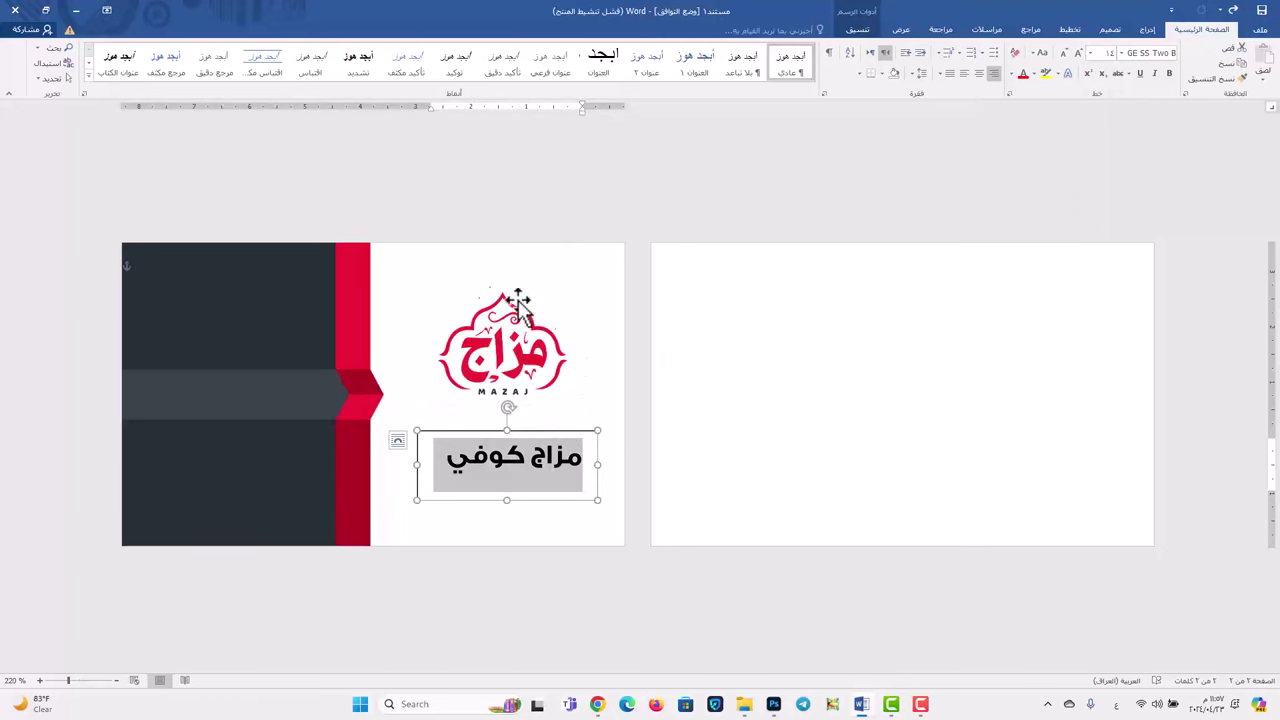
click(1011, 75)
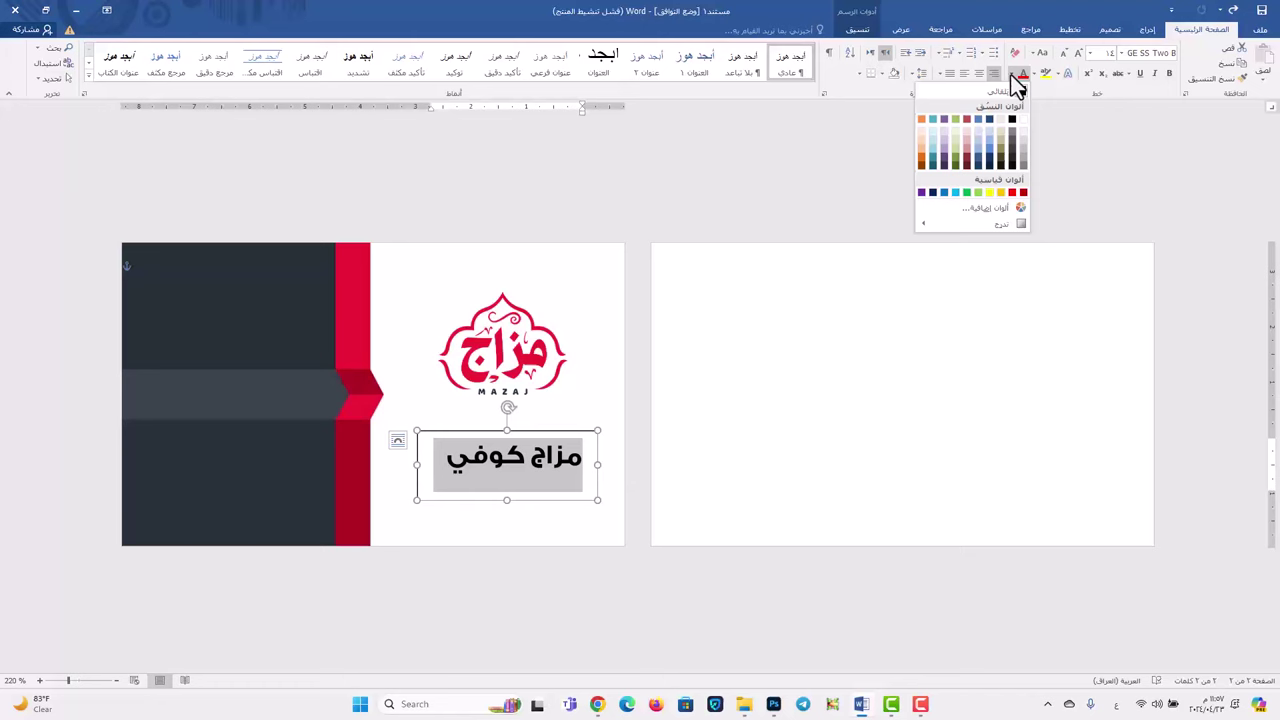
click(978, 207)
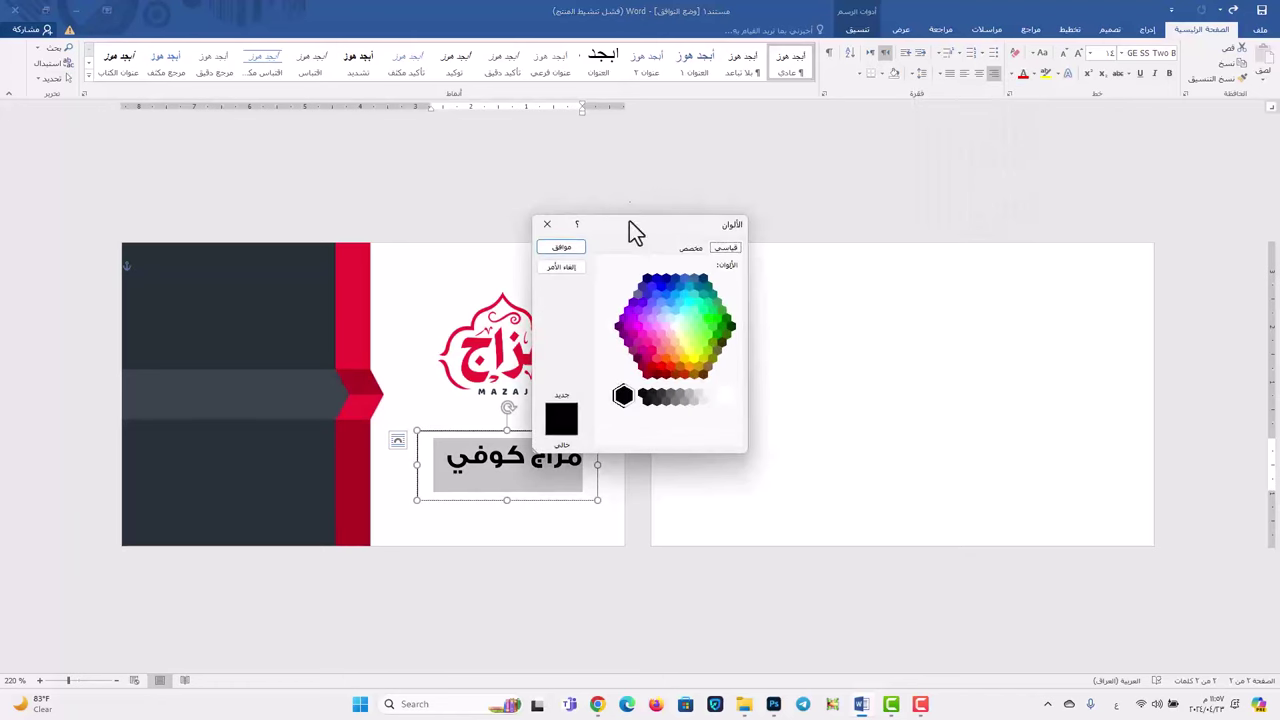
drag(632, 230, 852, 204)
click(881, 341)
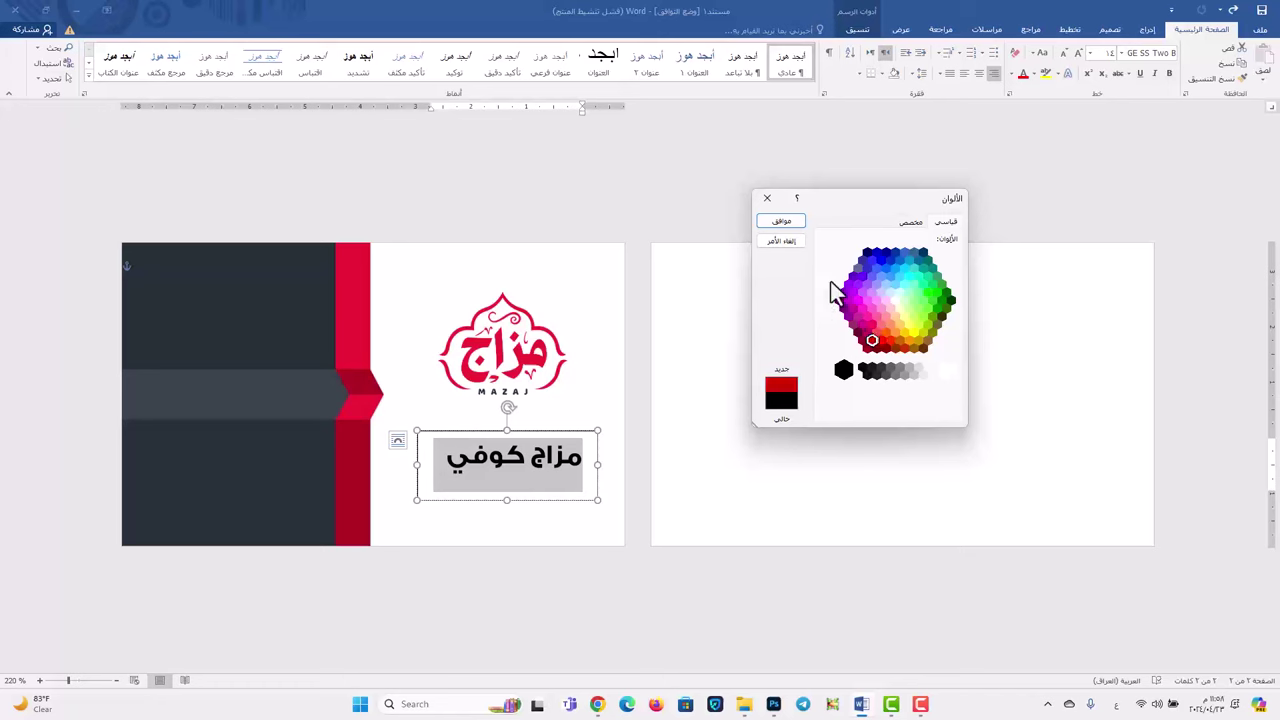
click(783, 223)
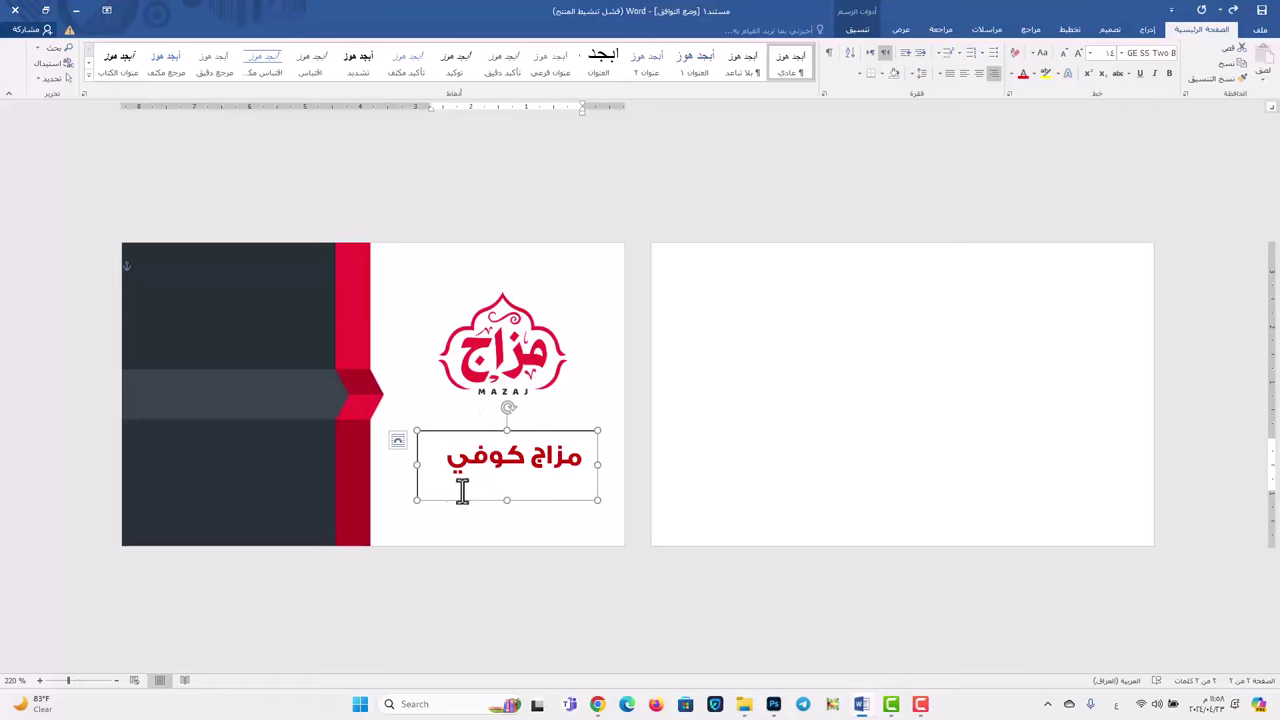
- Remove the fill and the outline of the café name's text box
click(858, 32)
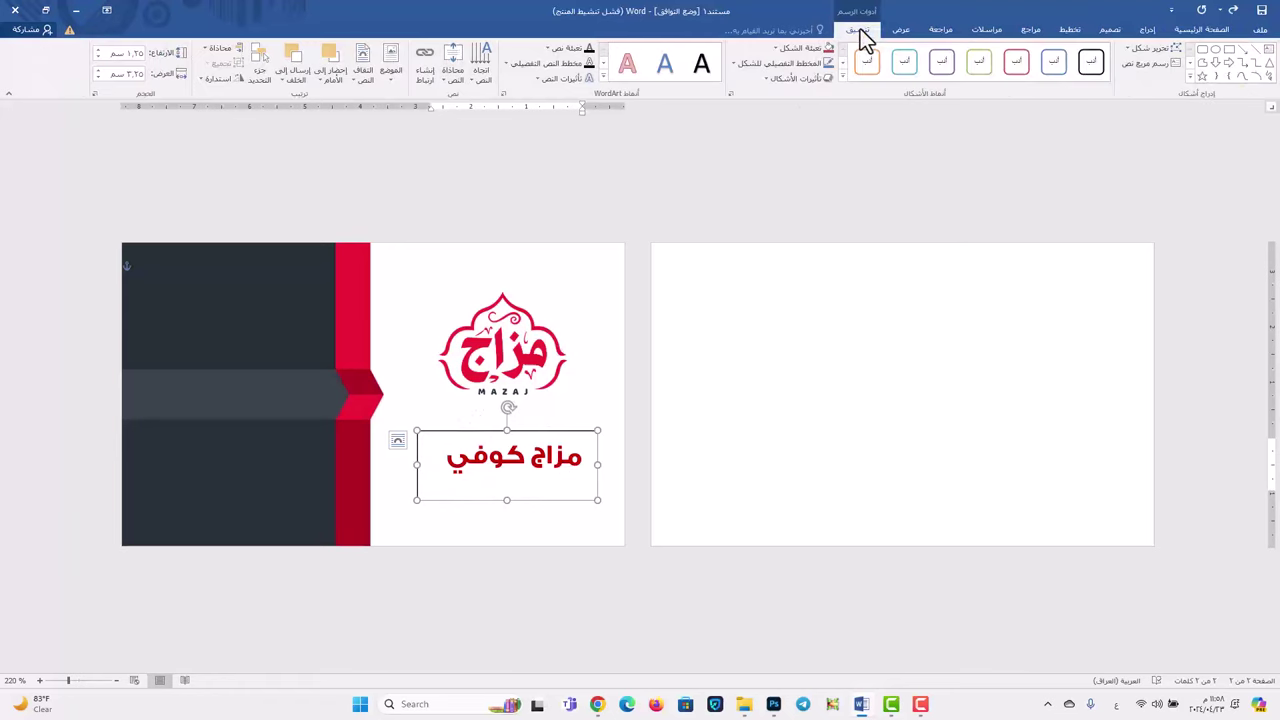
click(794, 49)
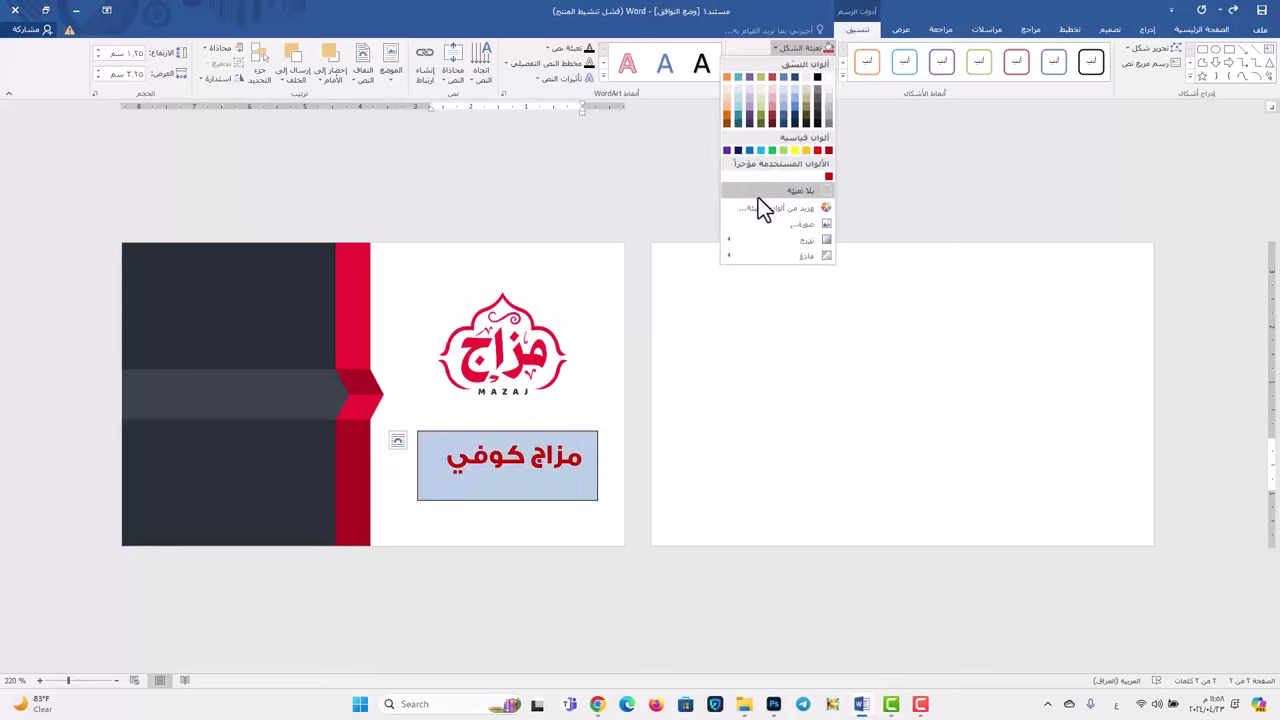
click(771, 194)
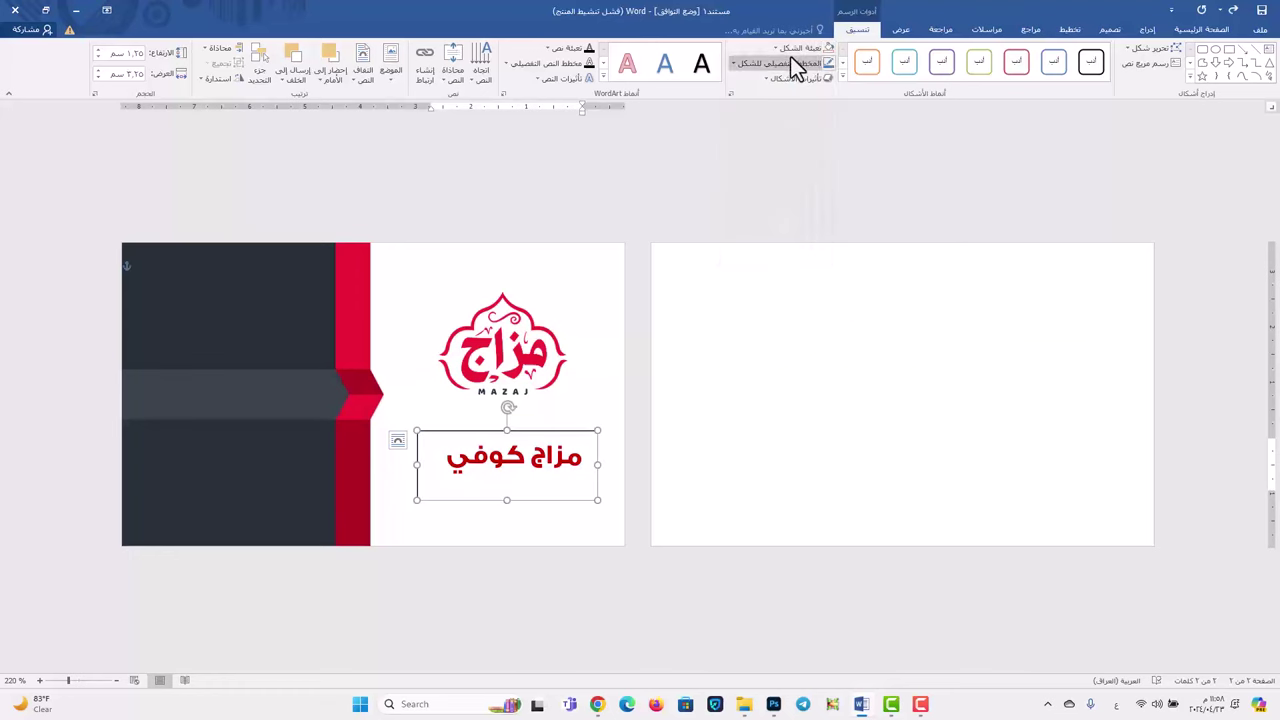
click(790, 60)
click(788, 204)
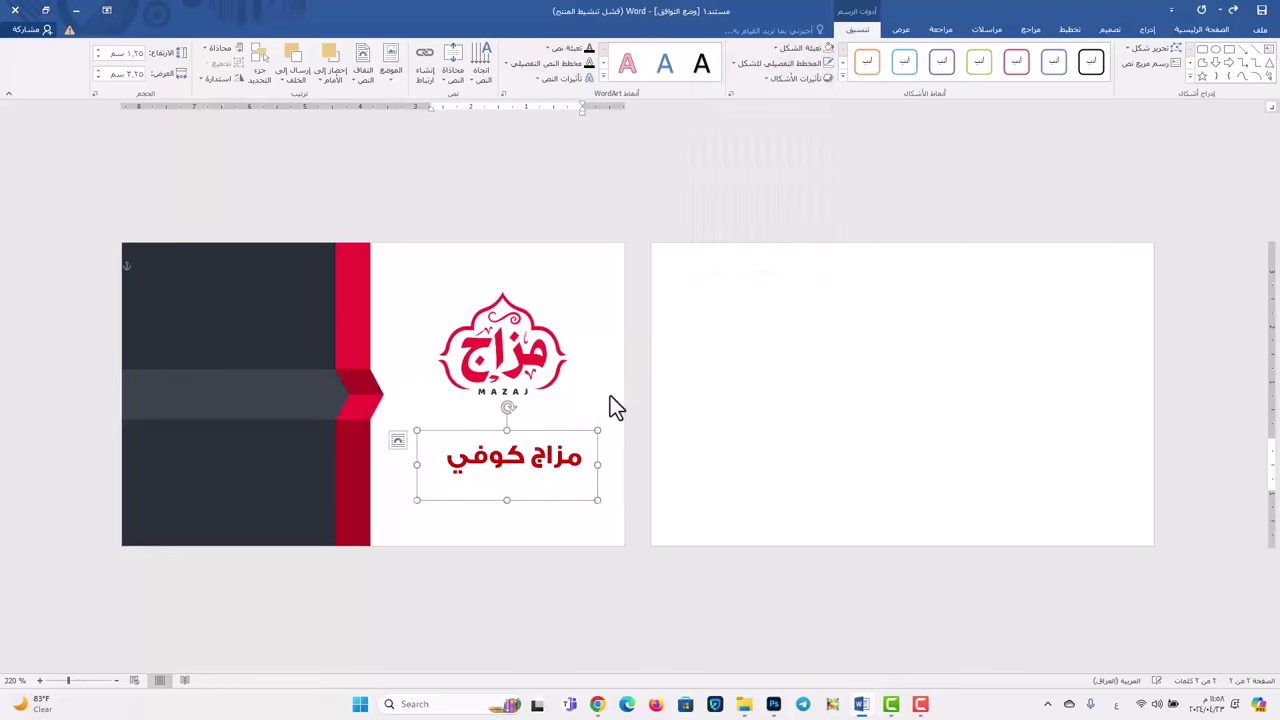
- Colour the word "كوفي" dark grey and shift the text box so that it is centred under the logo
double_click(499, 462)
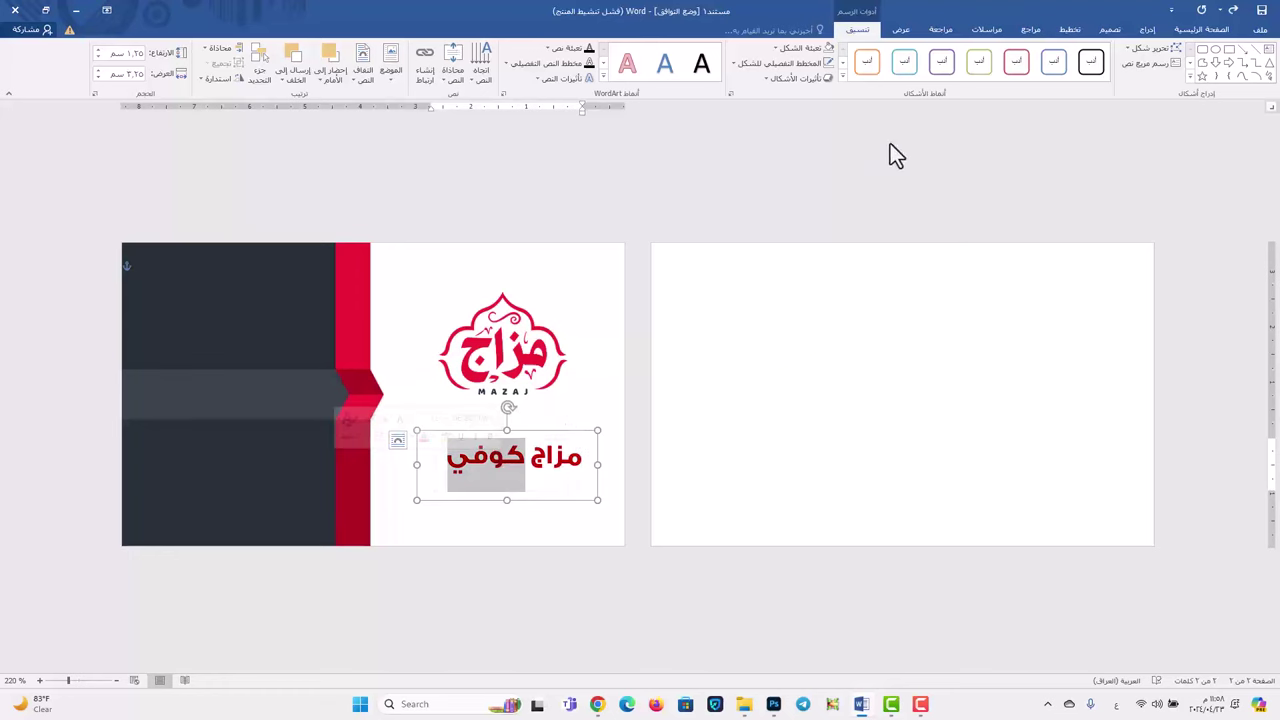
click(1207, 30)
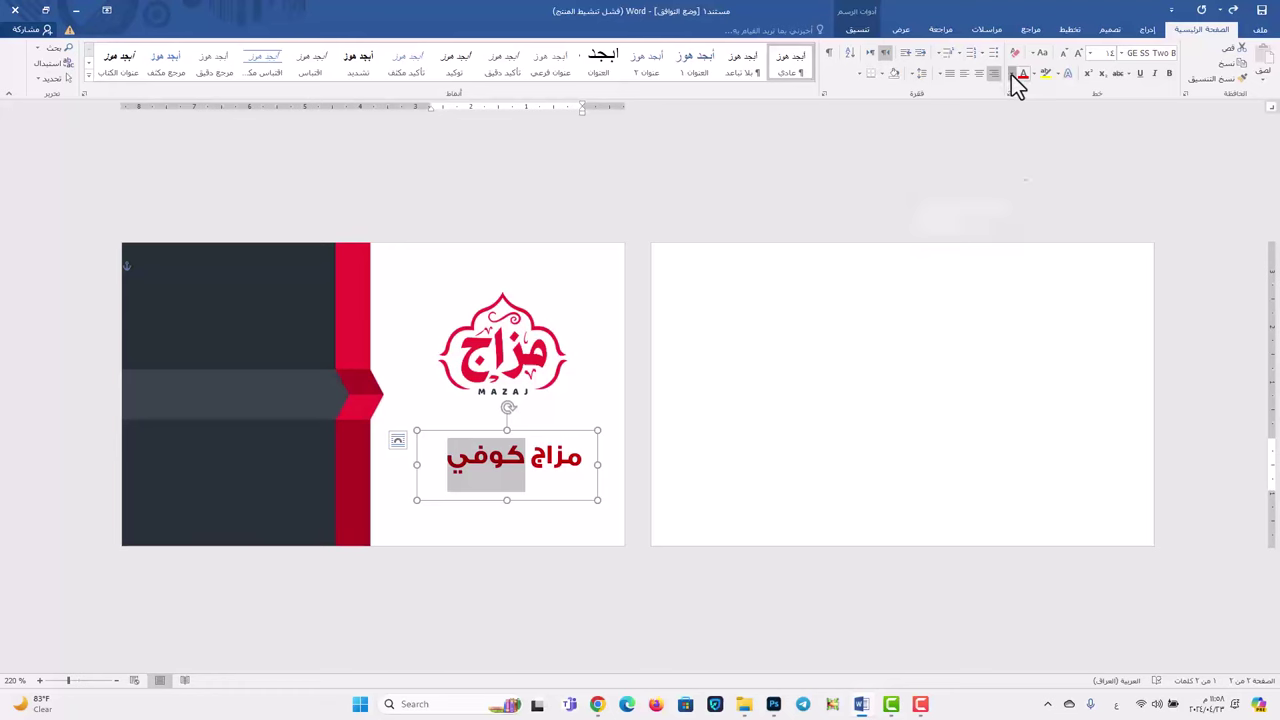
click(1011, 74)
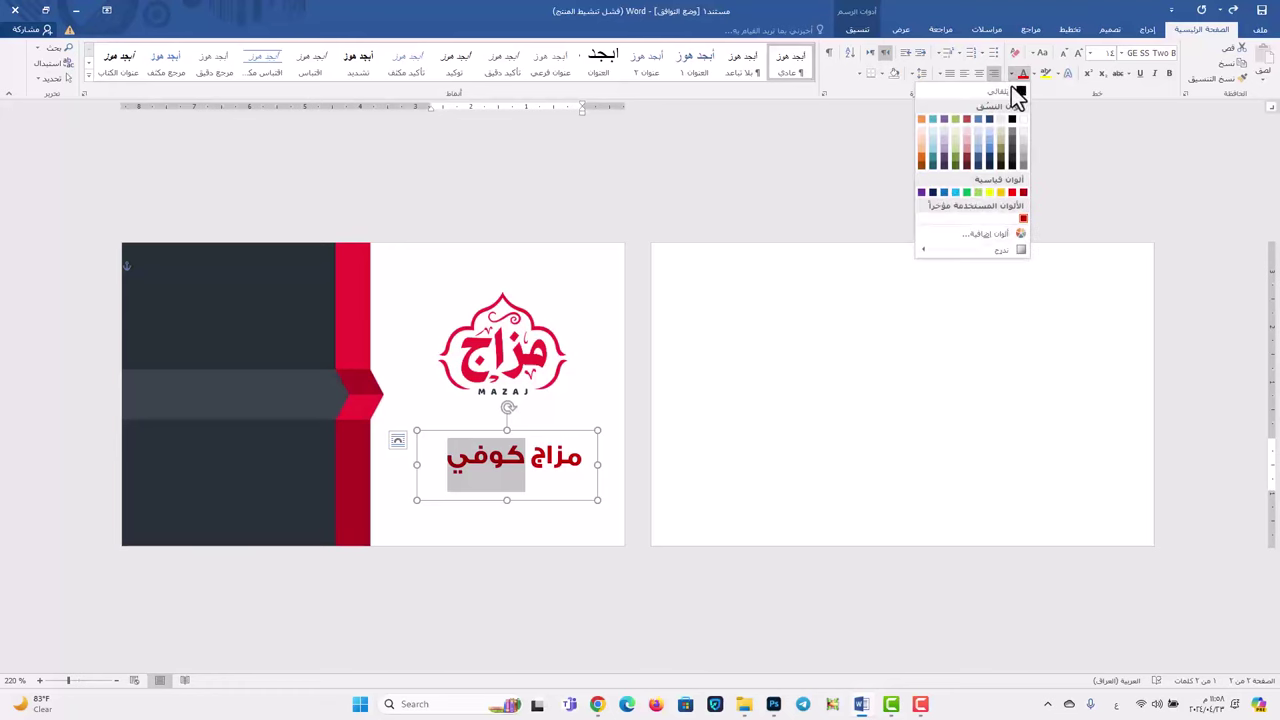
click(1008, 151)
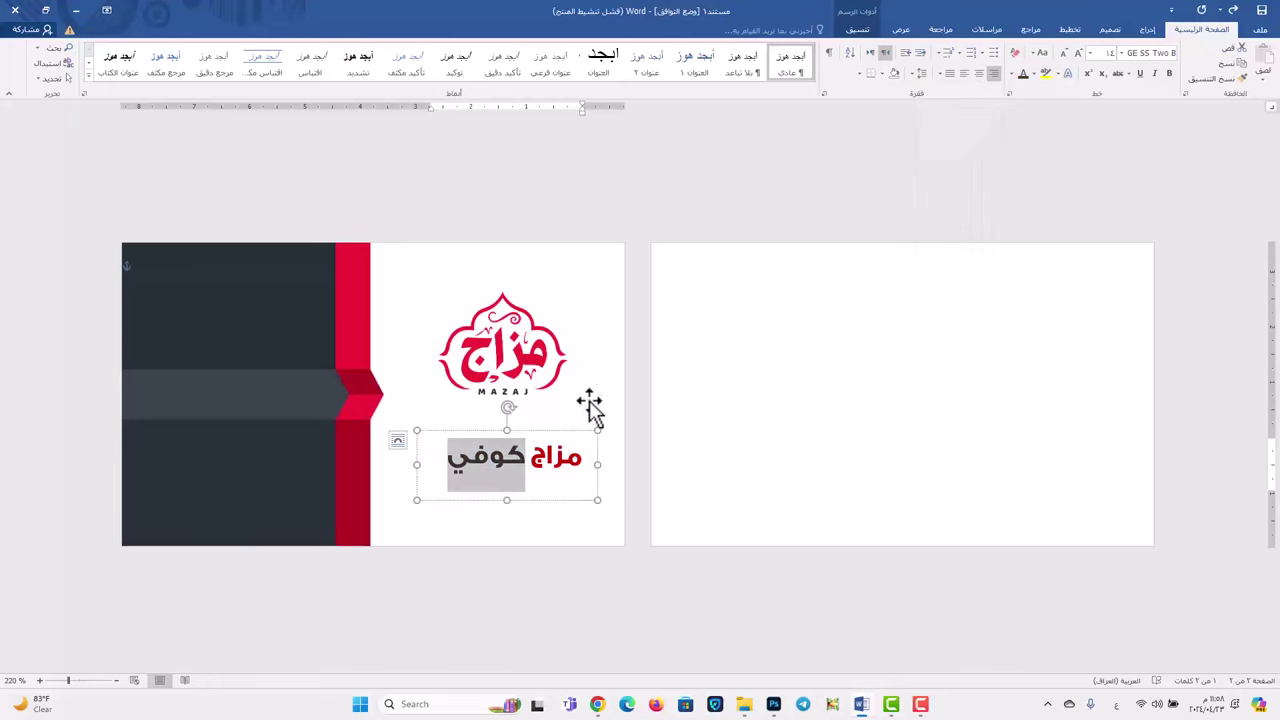
drag(542, 430, 532, 430)
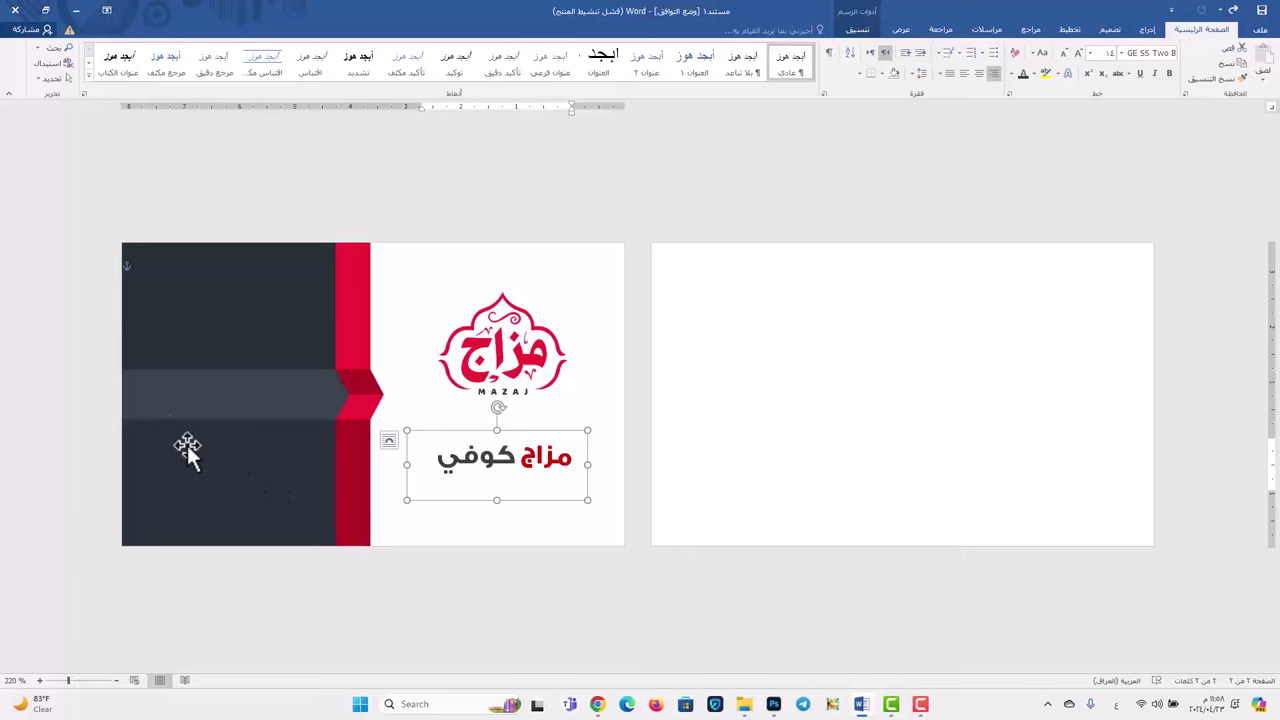
- Draw a circle about 0.67 cm in diameter near the outer edge of the card's dark half, above the grey band
click(1147, 30)
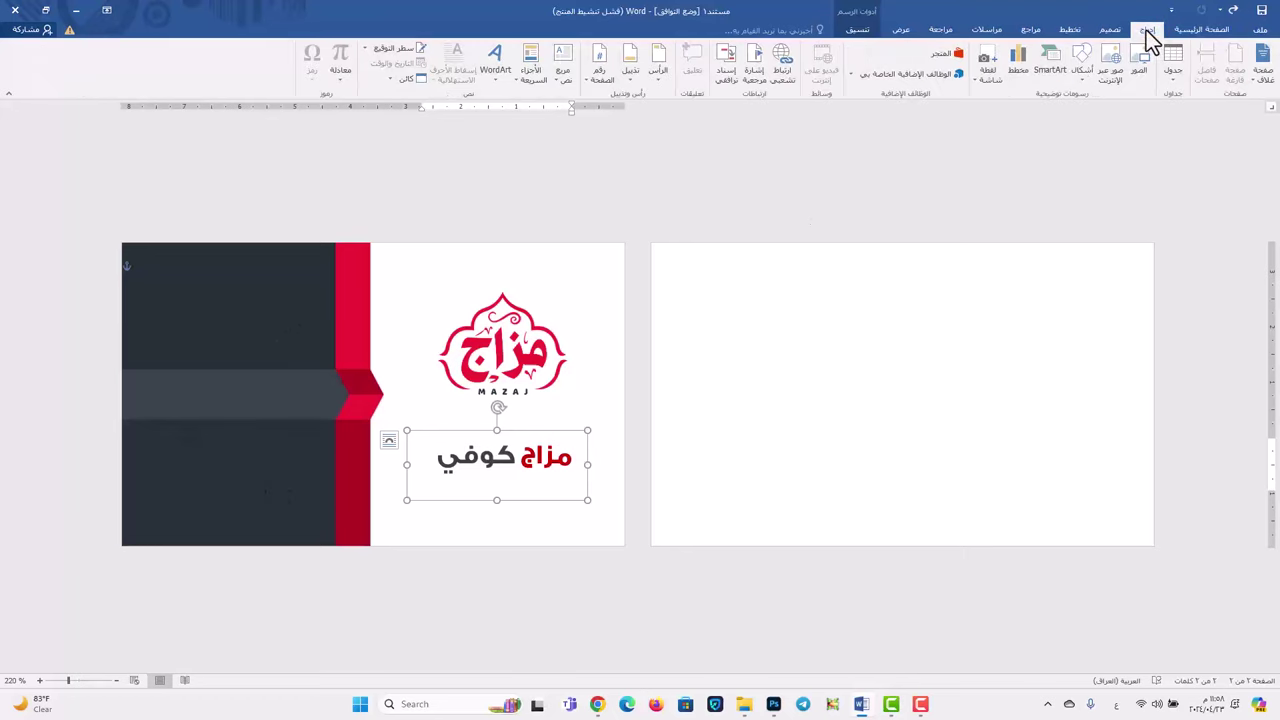
click(1079, 74)
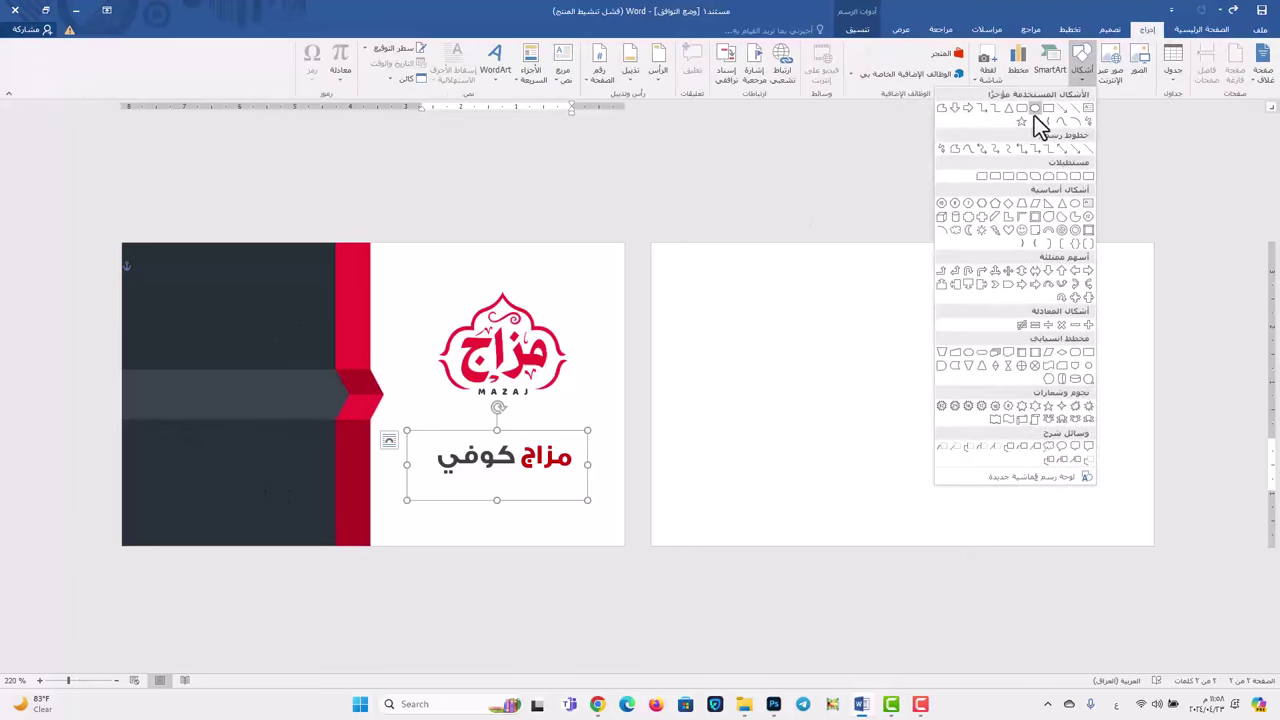
click(1036, 119)
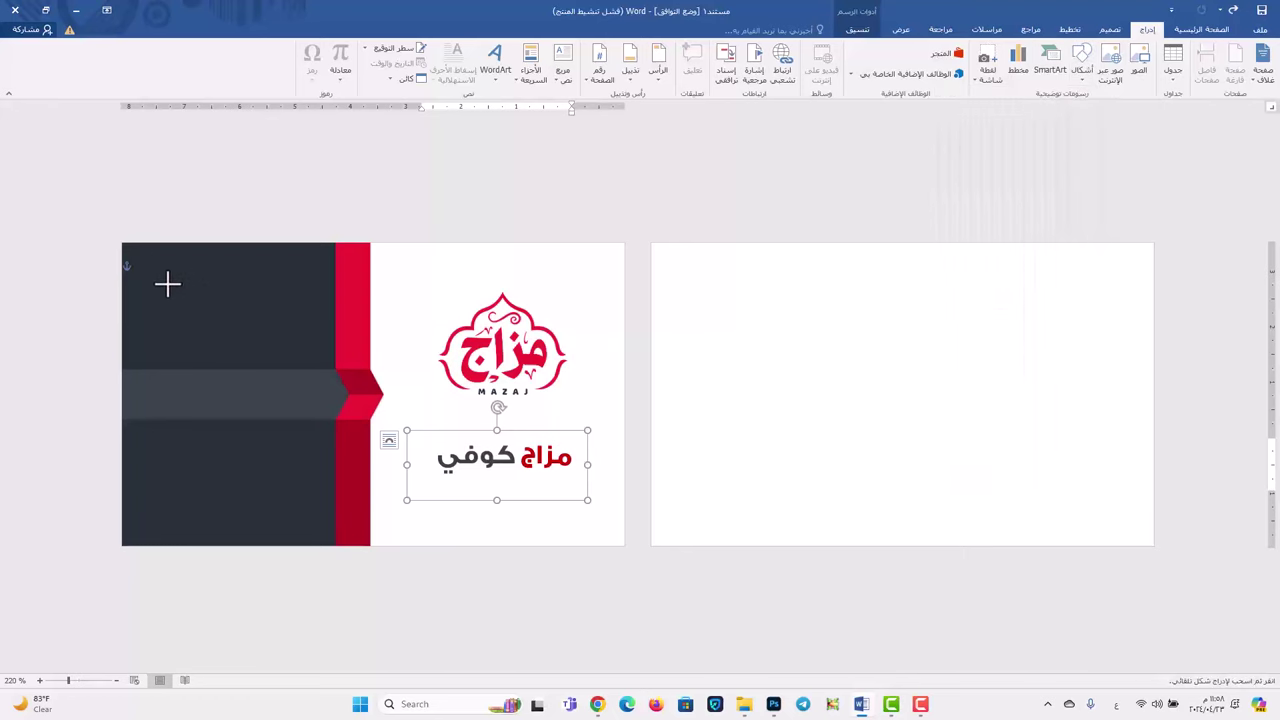
drag(164, 301, 193, 326)
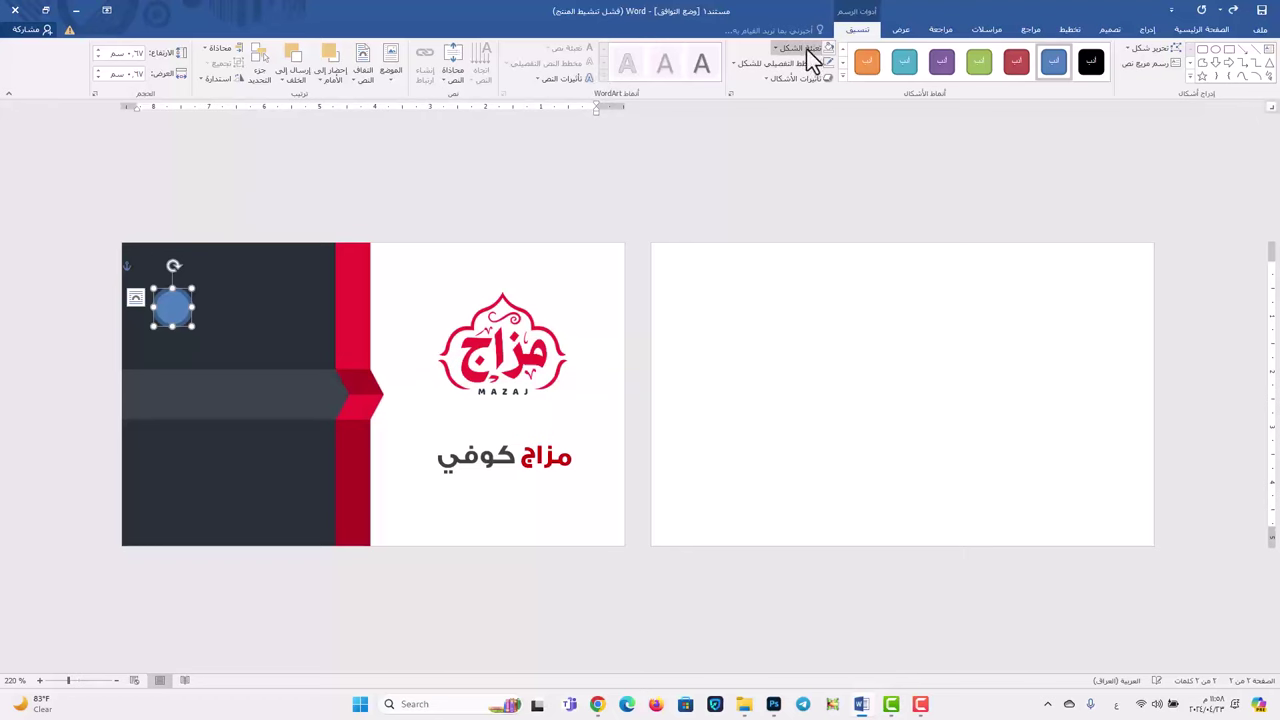
- Remove the circle's outline and fill it with the recently used dark red
click(810, 70)
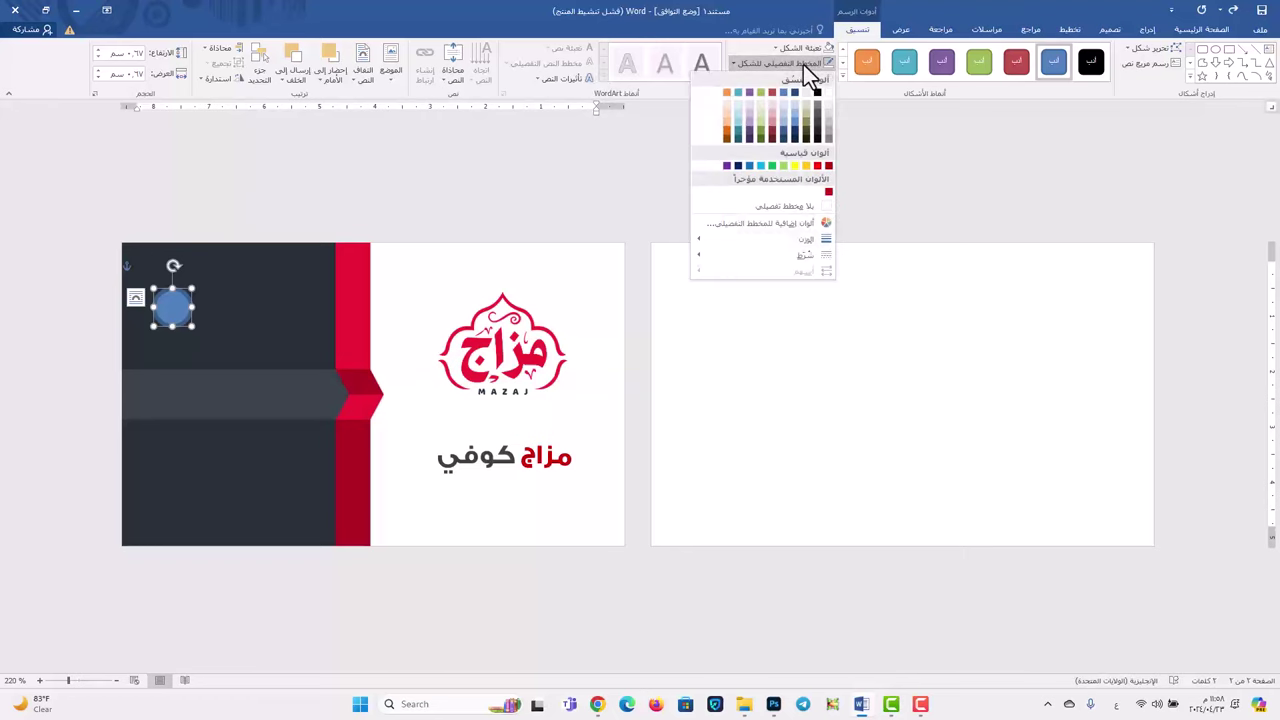
click(791, 208)
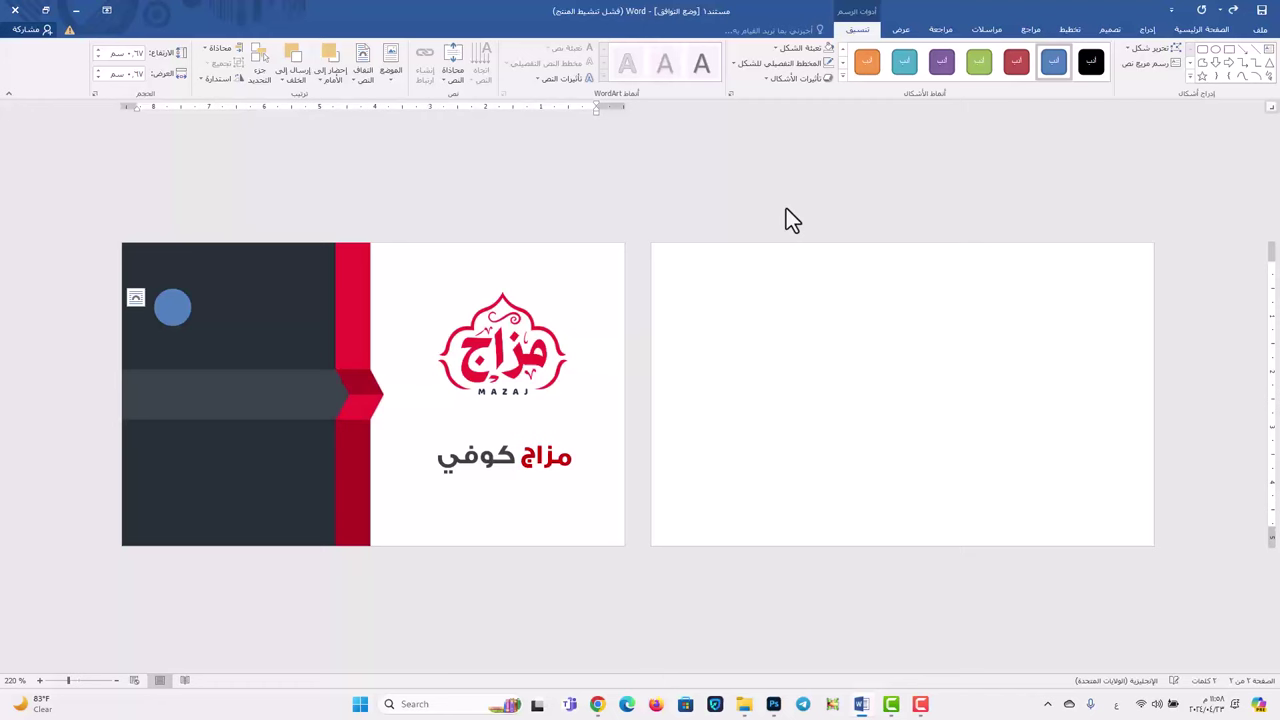
click(809, 47)
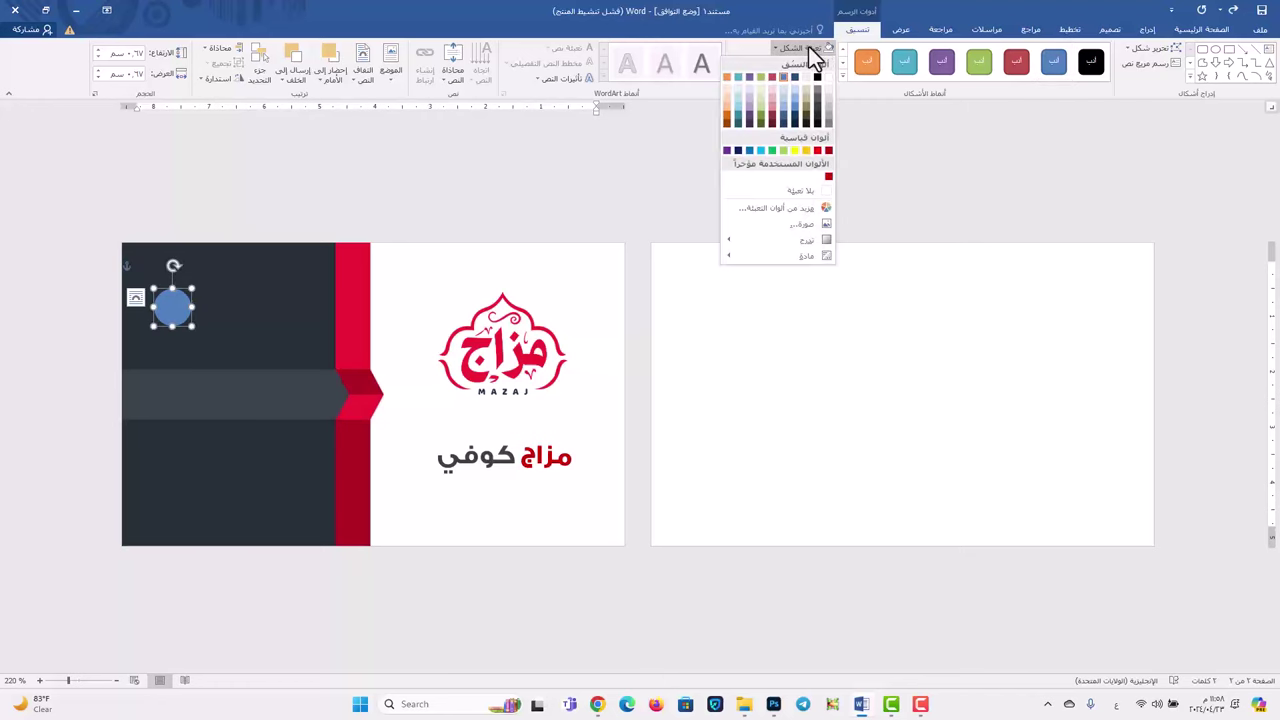
click(828, 178)
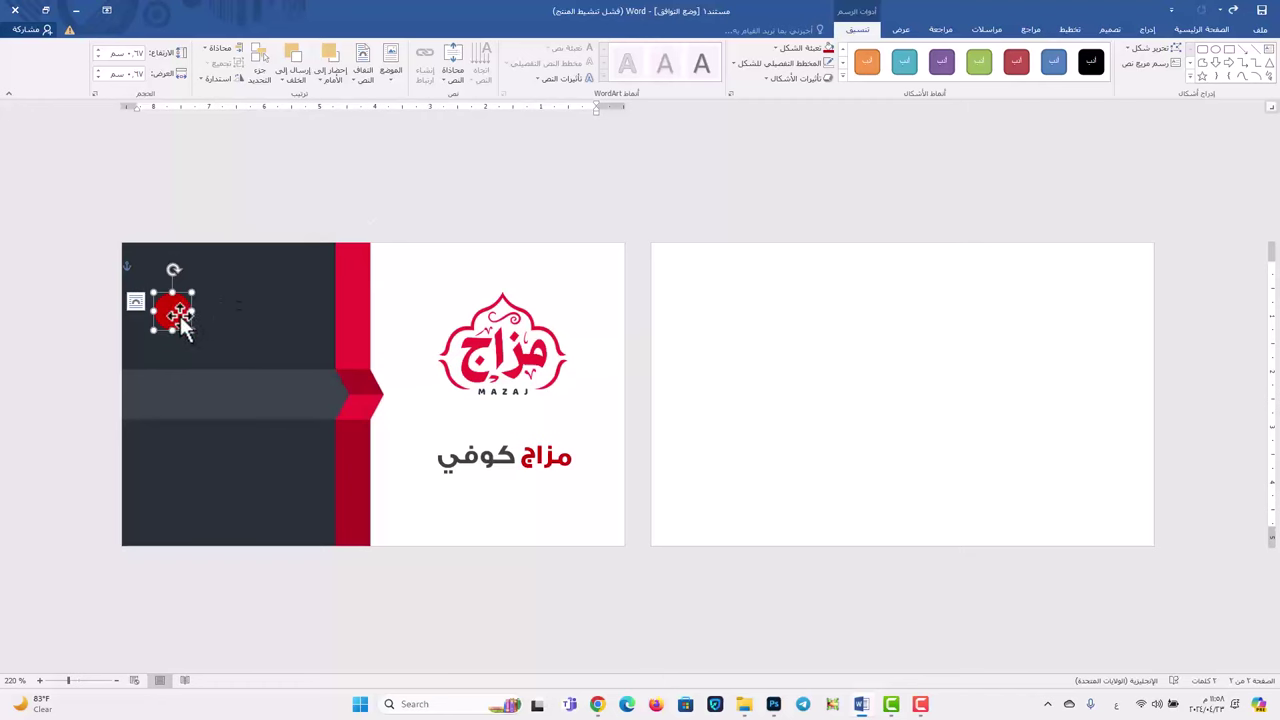
- Copy the red circle onto the grey band and below it, spacing the three circles evenly in a vertical column
drag(180, 318, 176, 322)
drag(176, 318, 178, 388)
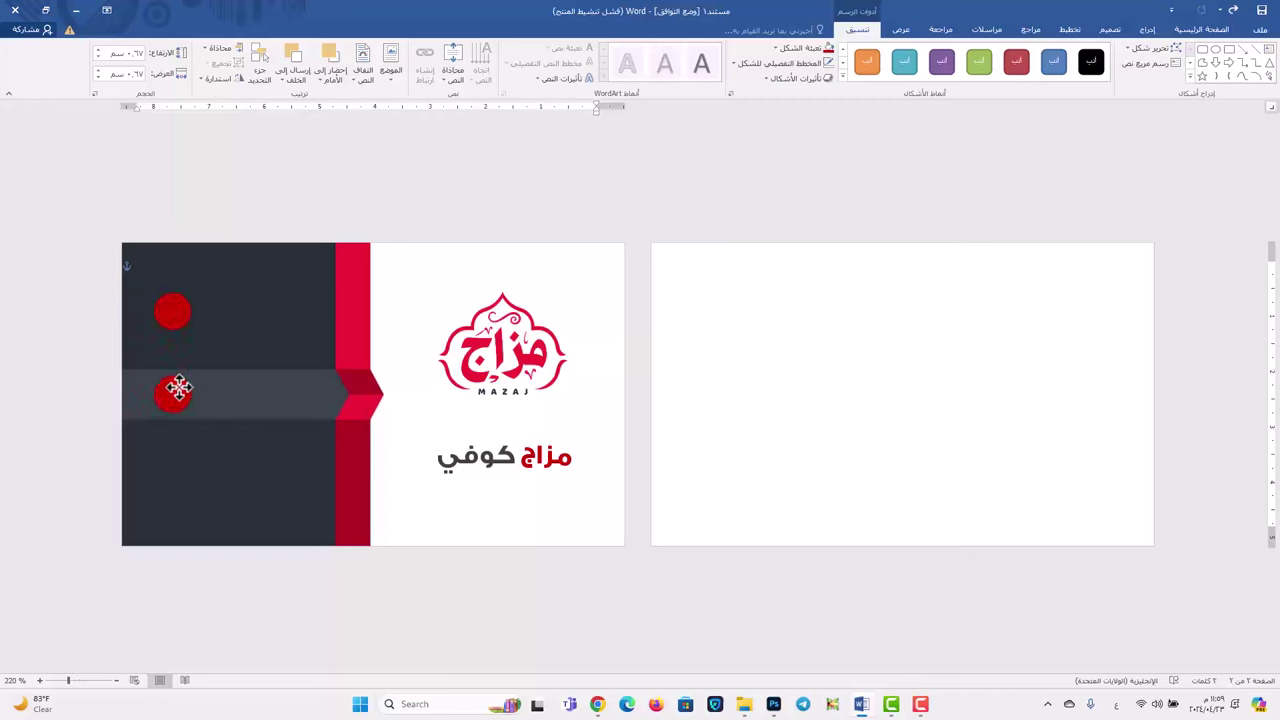
click(217, 289)
click(178, 318)
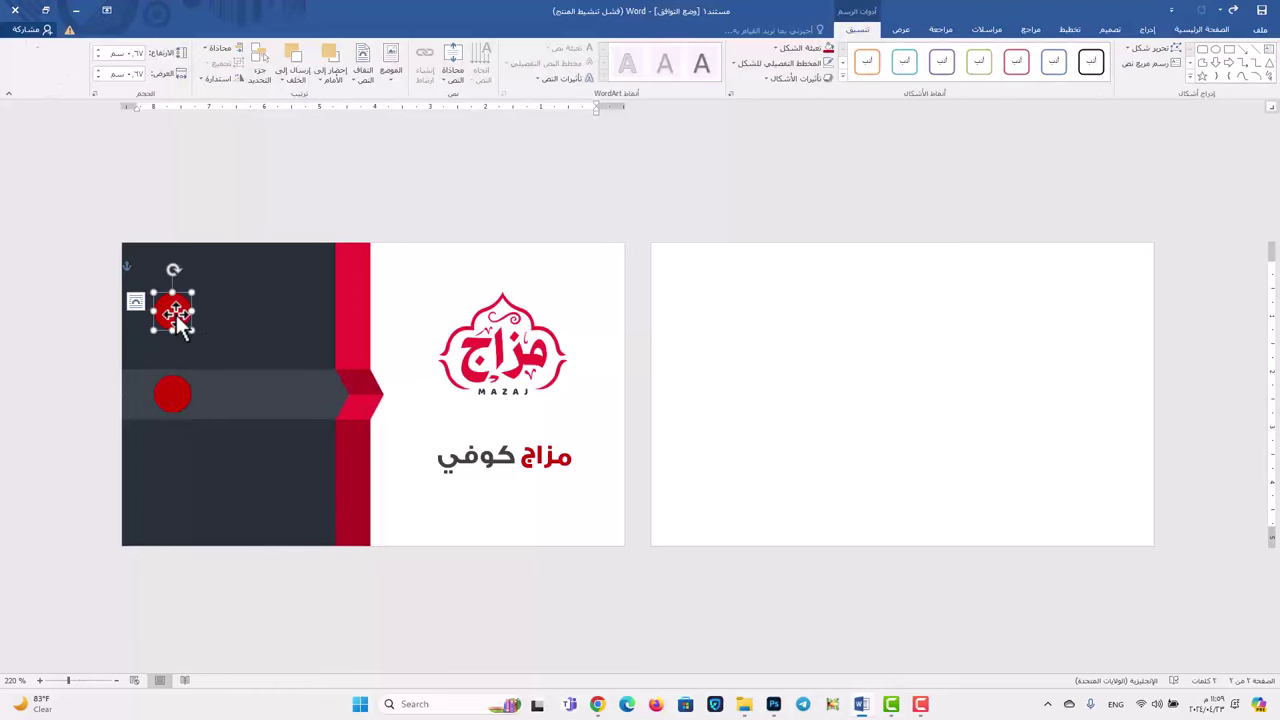
drag(177, 318, 179, 441)
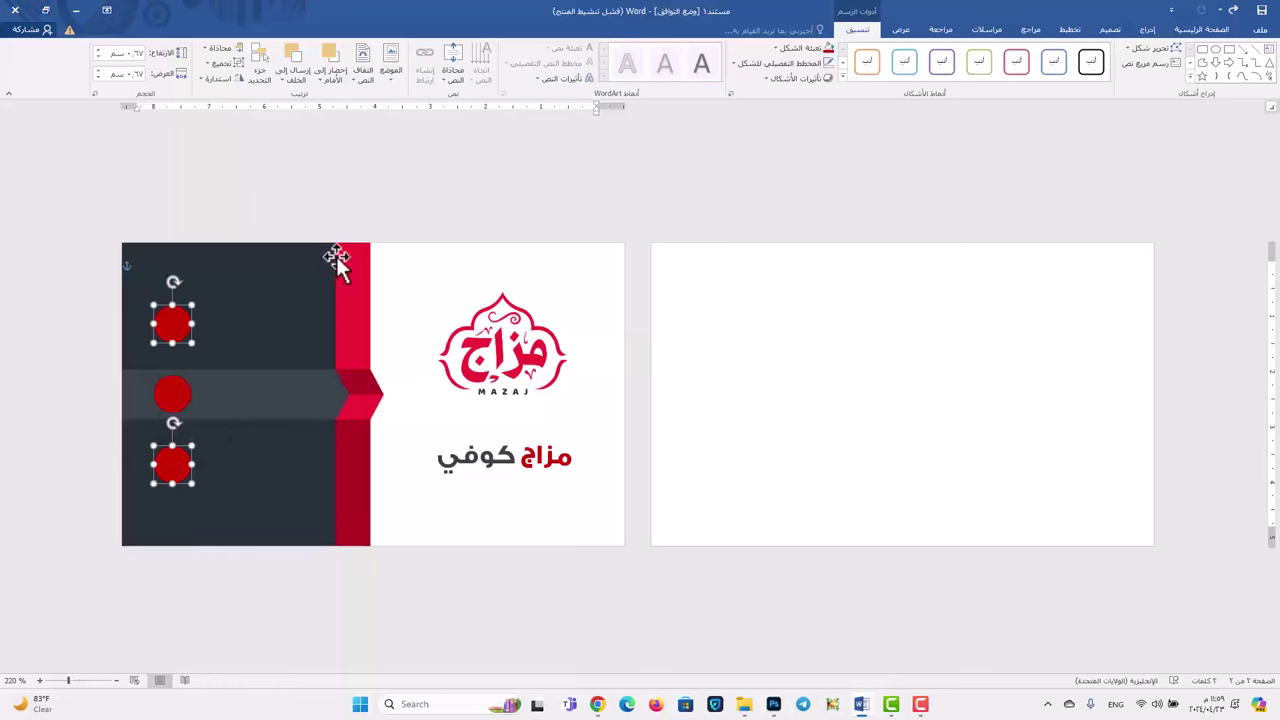
click(362, 185)
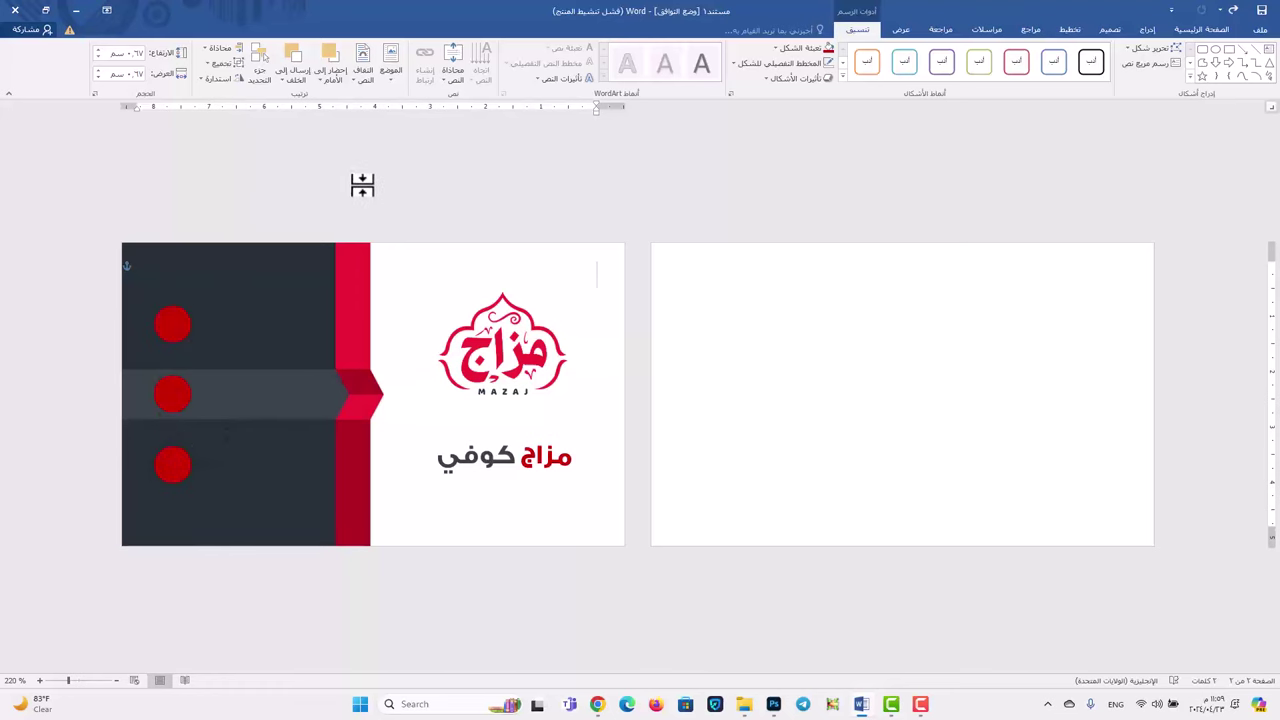
- Insert the Instagram icon picture from the card's image folder and set its text wrapping to in front of text
click(1150, 34)
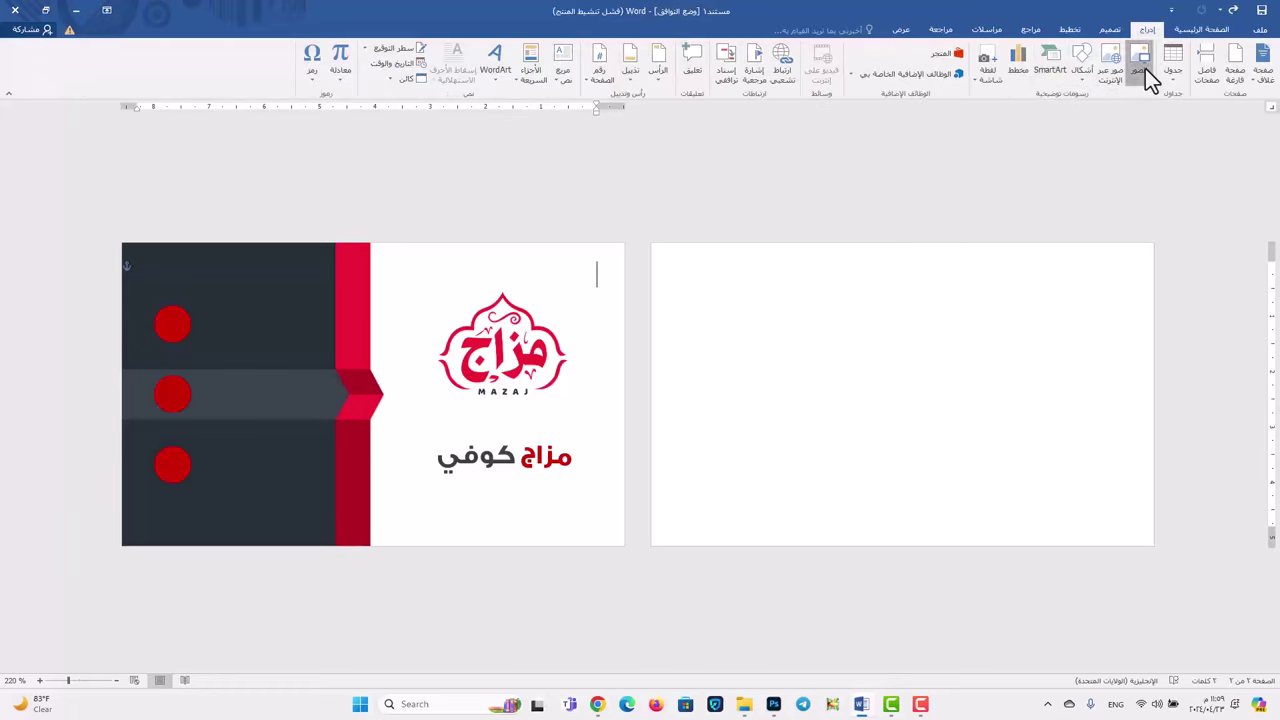
click(1145, 68)
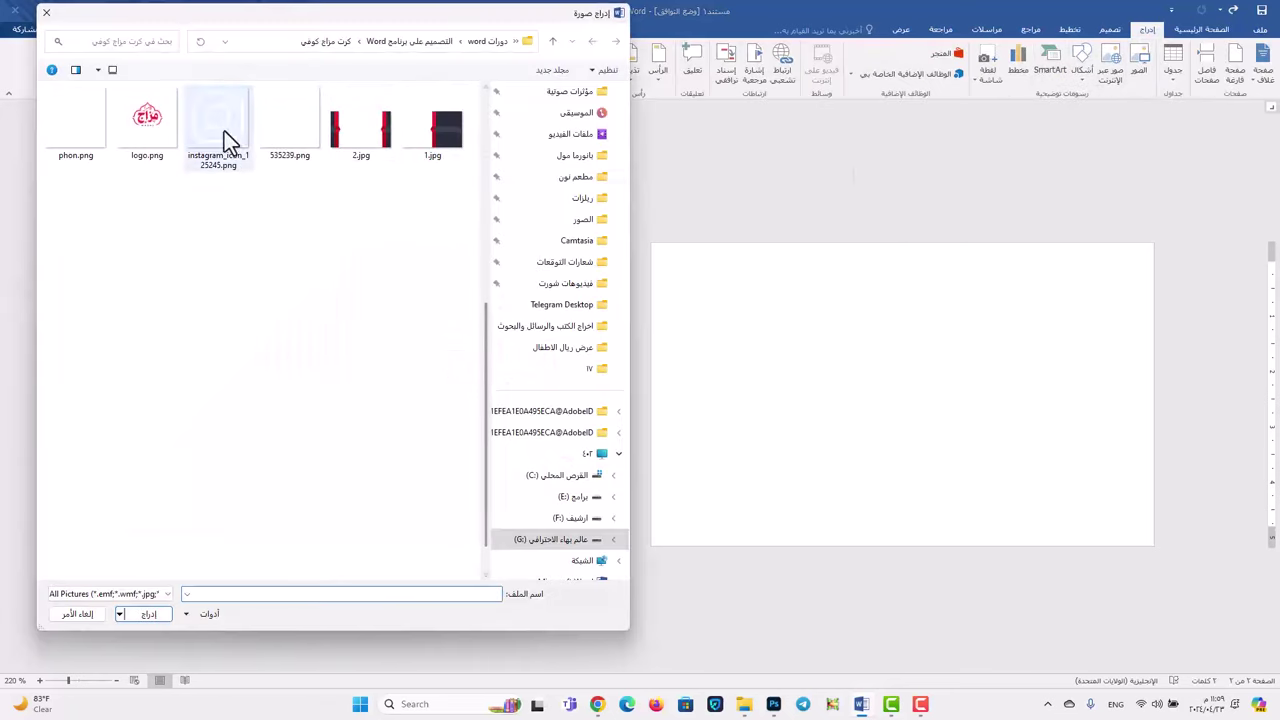
double_click(218, 120)
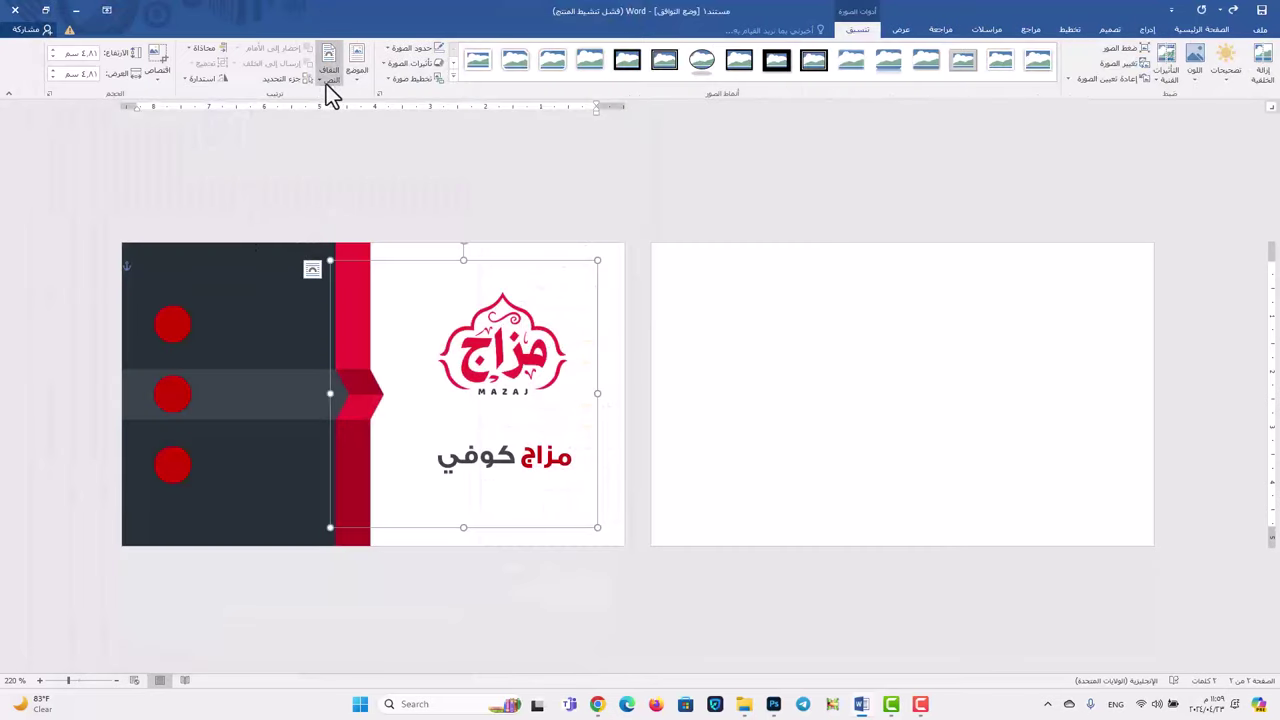
click(326, 84)
click(318, 206)
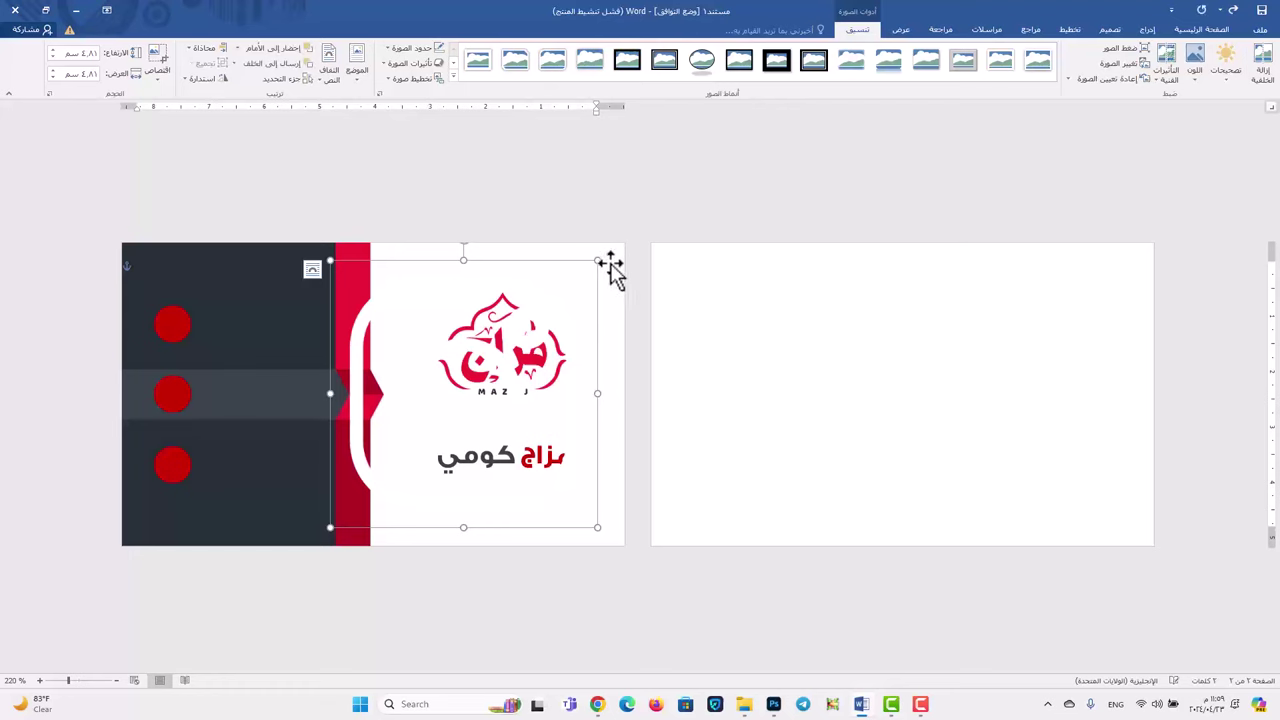
- Shrink the Instagram icon to about 0.42 cm and centre it on the uppermost red circle
drag(601, 264, 172, 323)
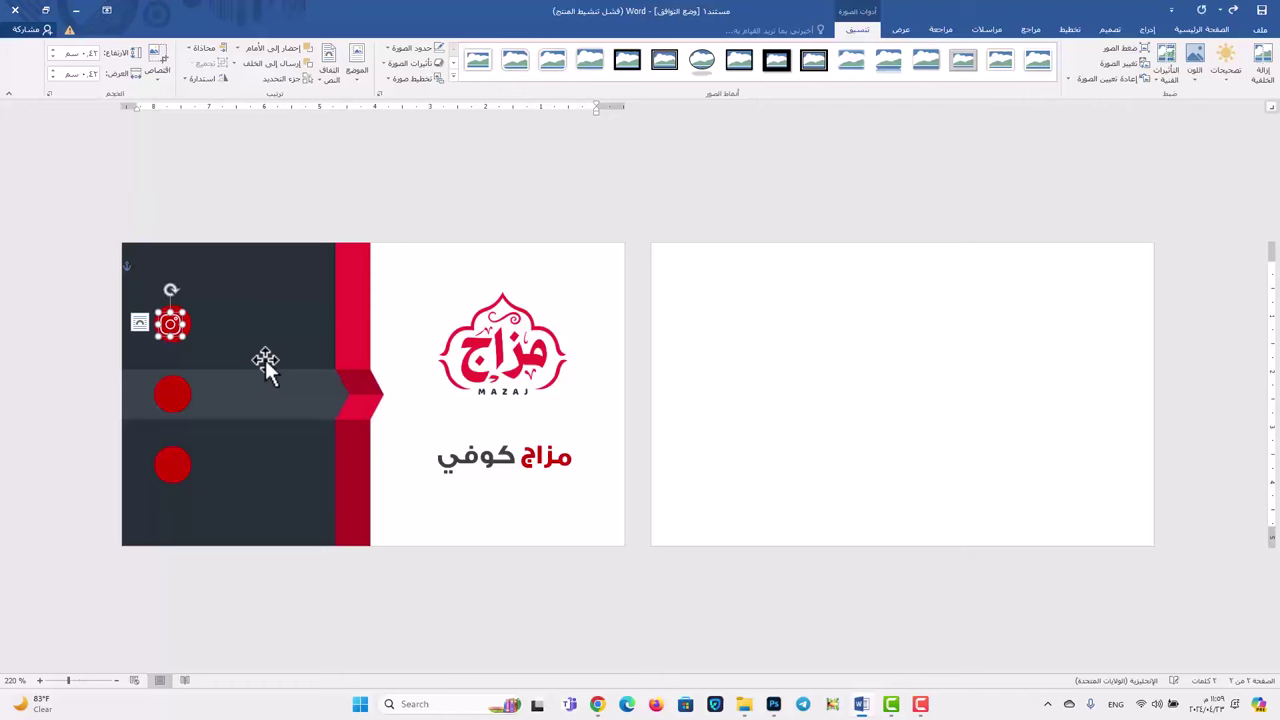
click(175, 328)
click(176, 329)
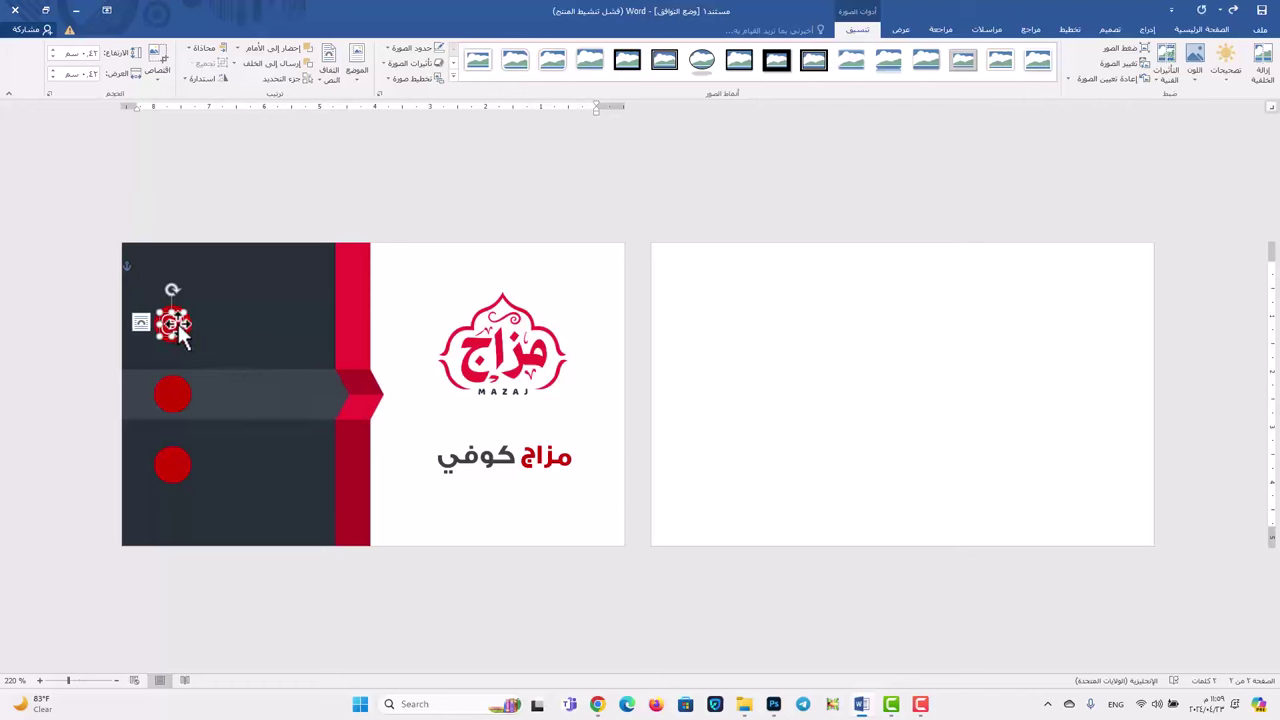
- Copy the Instagram icon onto the middle red circle and change the copy's picture to phon.png
drag(178, 331, 174, 392)
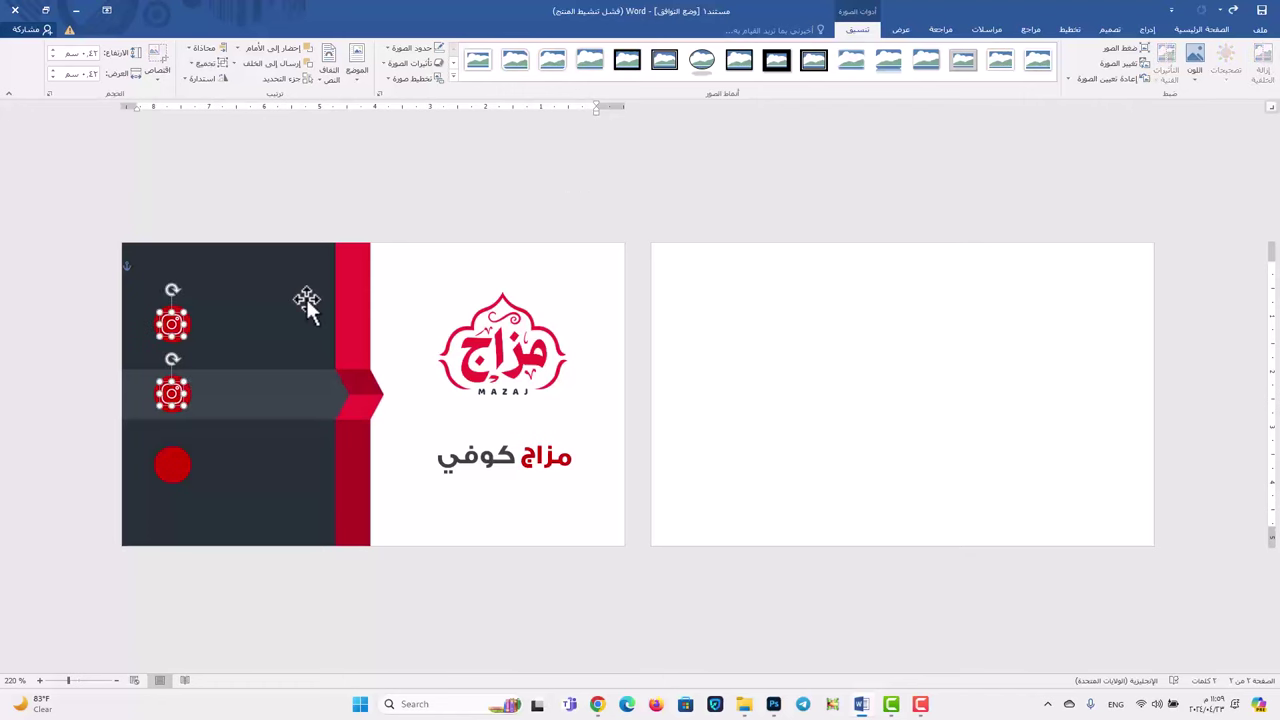
click(168, 391)
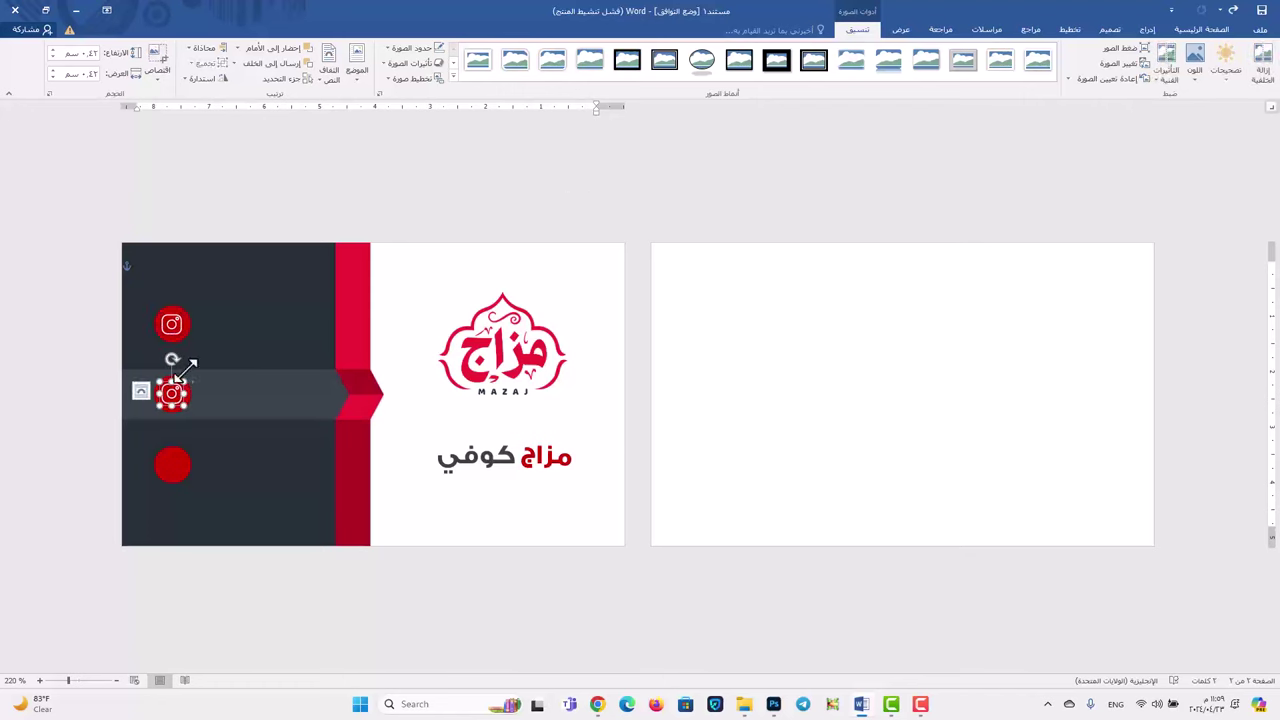
click(1127, 64)
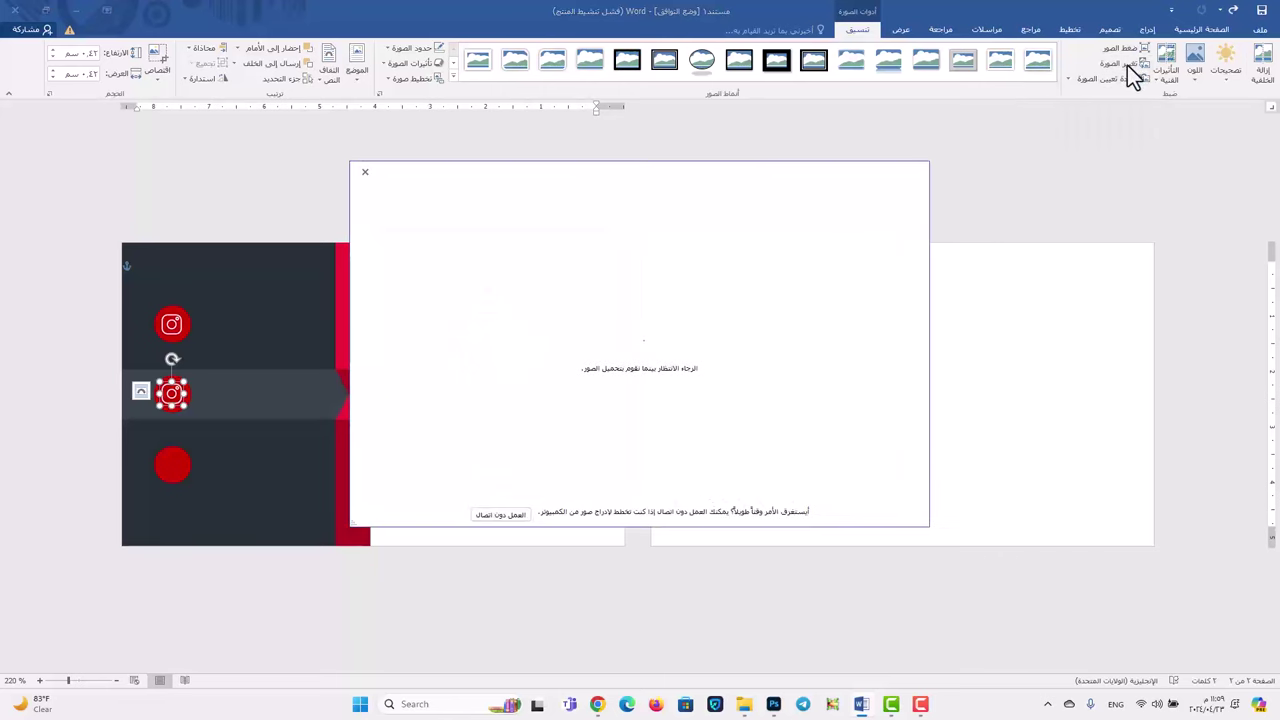
click(499, 515)
double_click(78, 114)
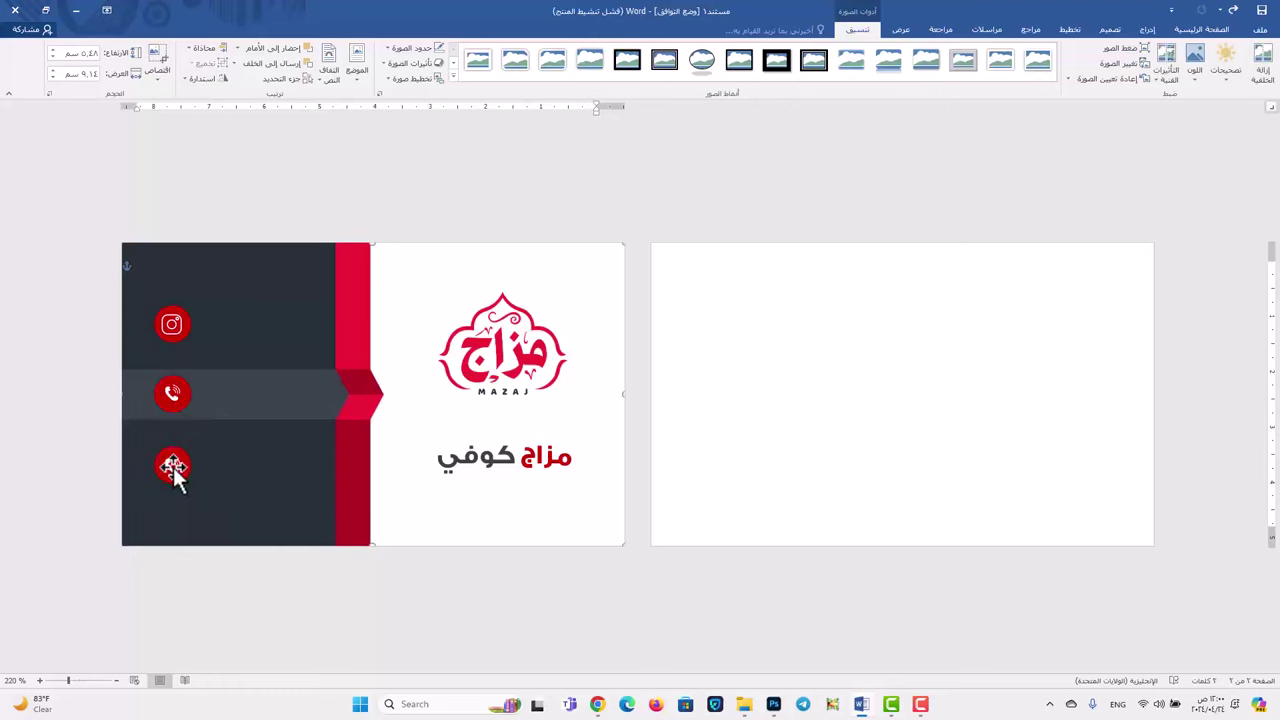
- Place a copy of the phone icon on the lowest red circle and change its picture to the location icon 535239.png
click(176, 472)
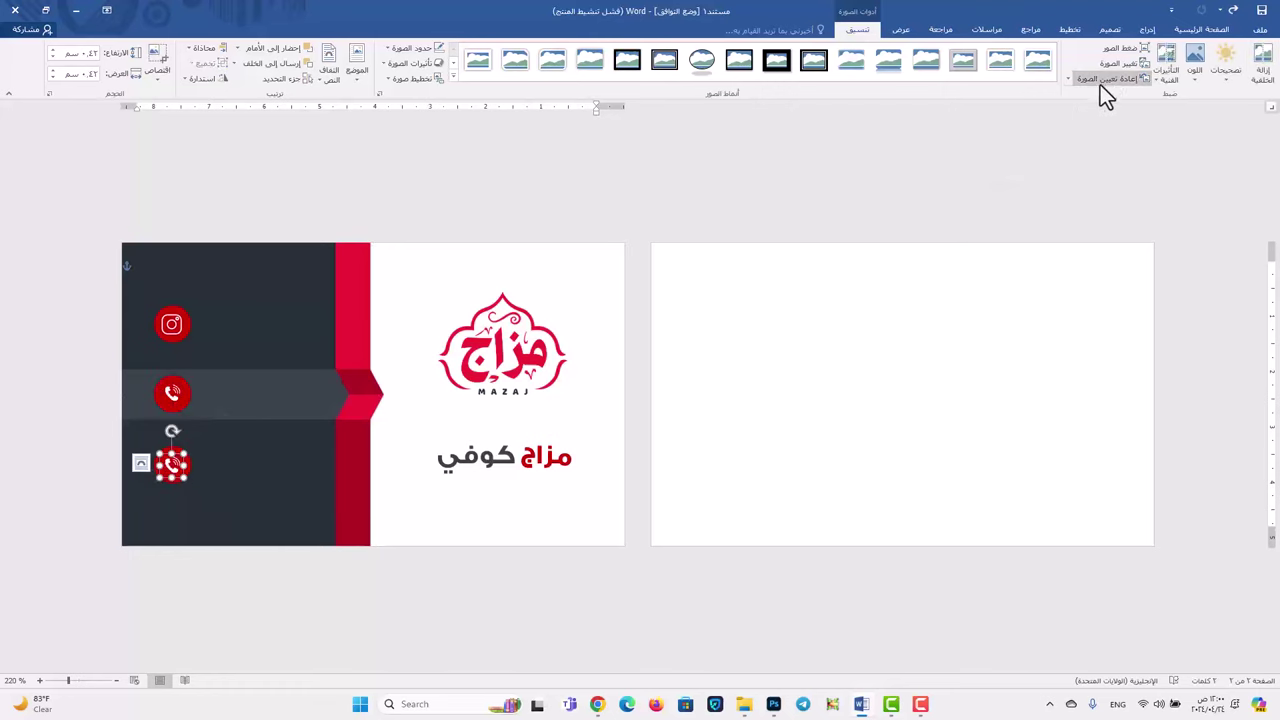
click(1128, 64)
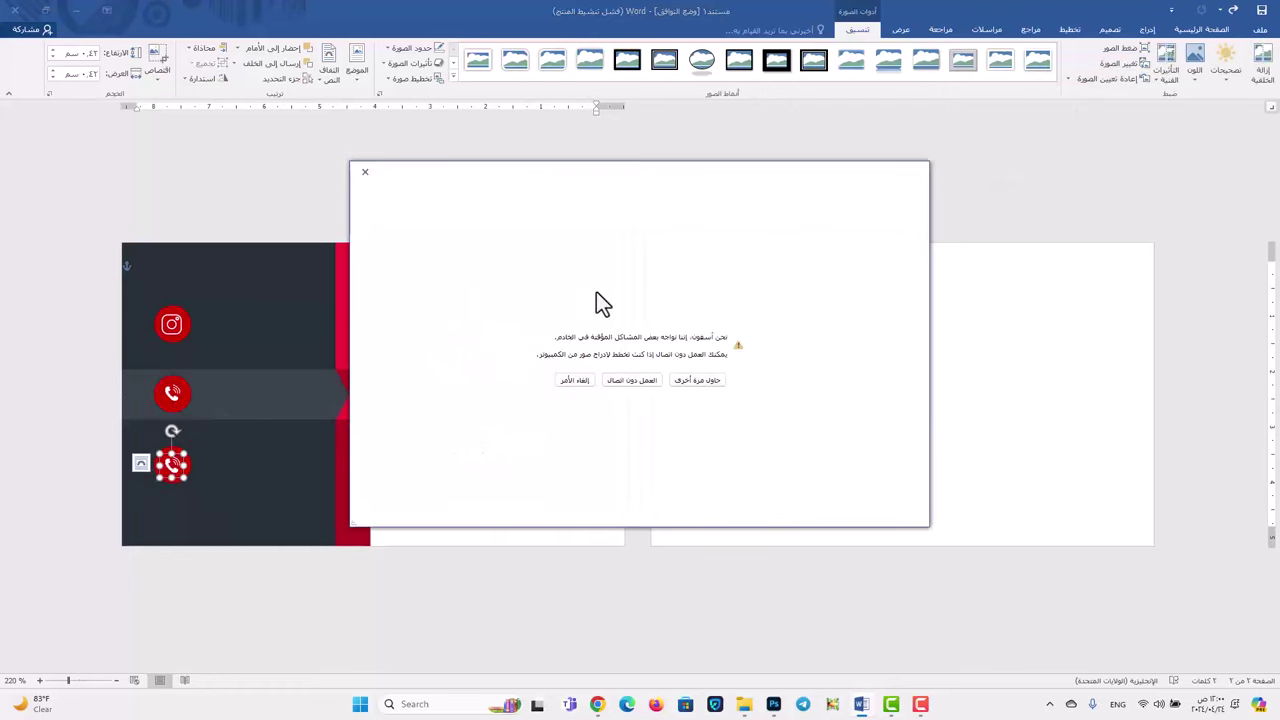
click(694, 377)
double_click(276, 130)
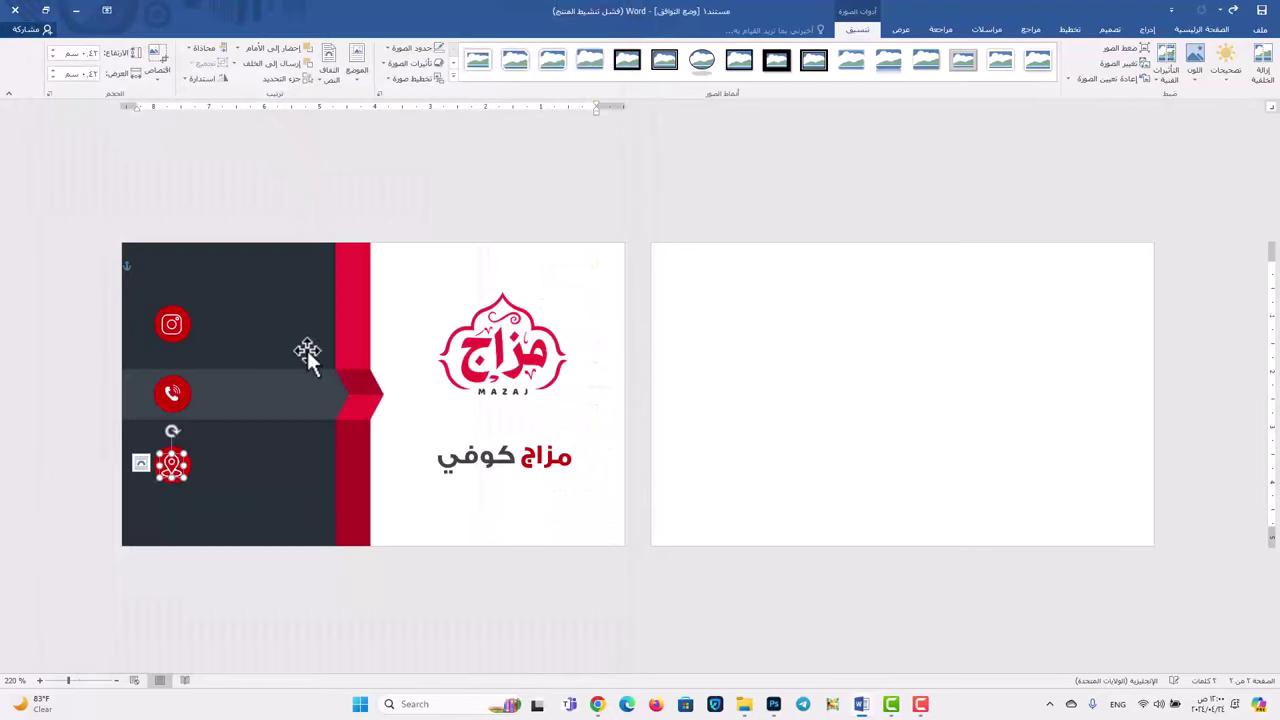
click(231, 451)
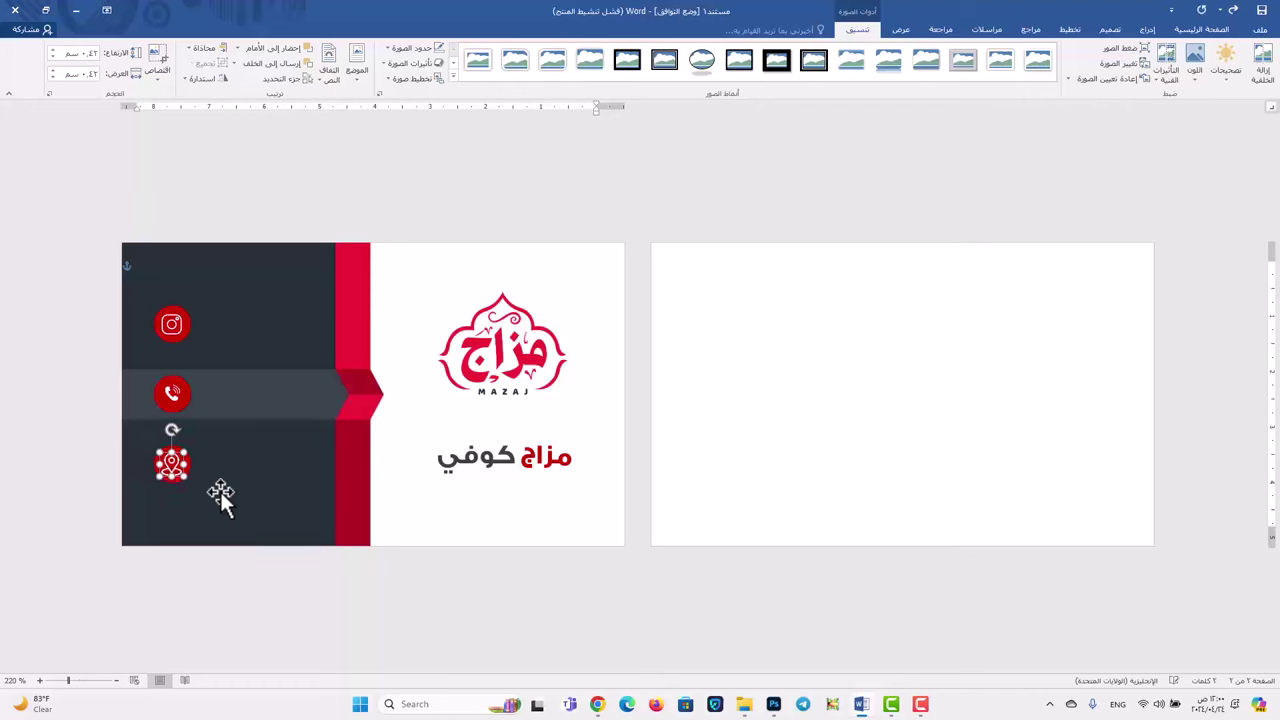
- Enlarge the phone icon slightly and keep it centred on the middle red circle
click(172, 393)
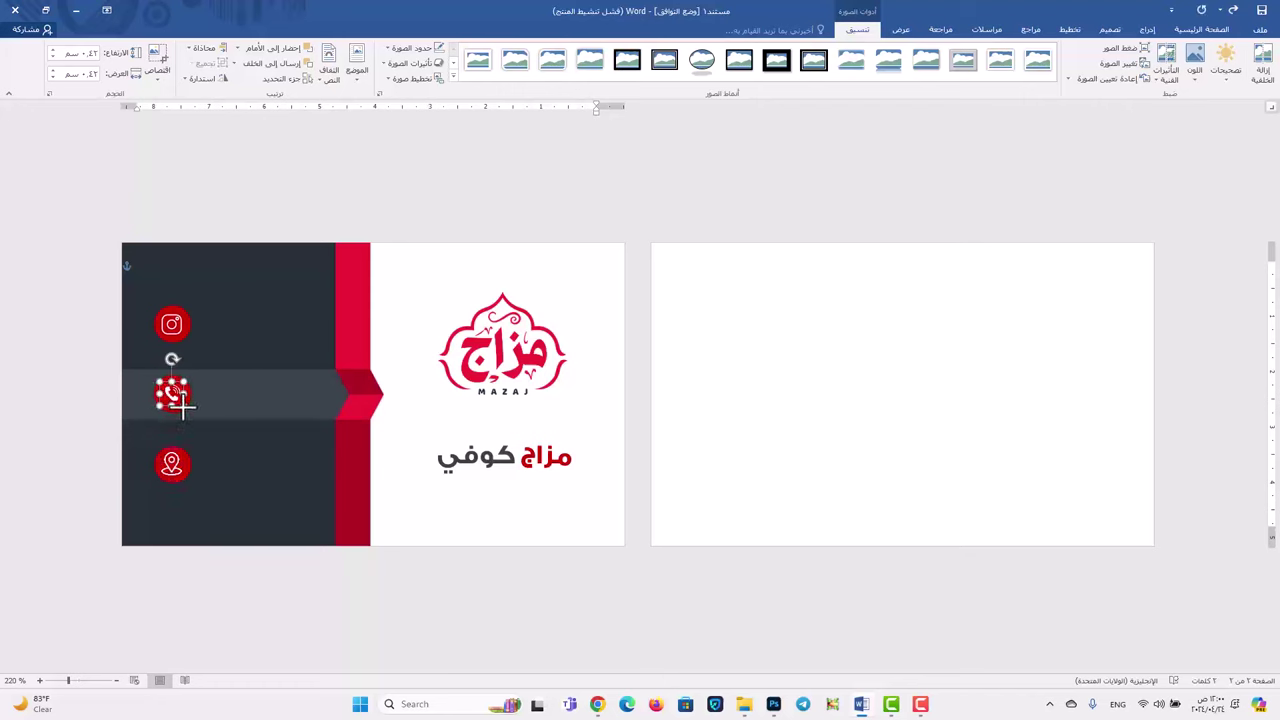
drag(185, 405, 157, 407)
click(200, 382)
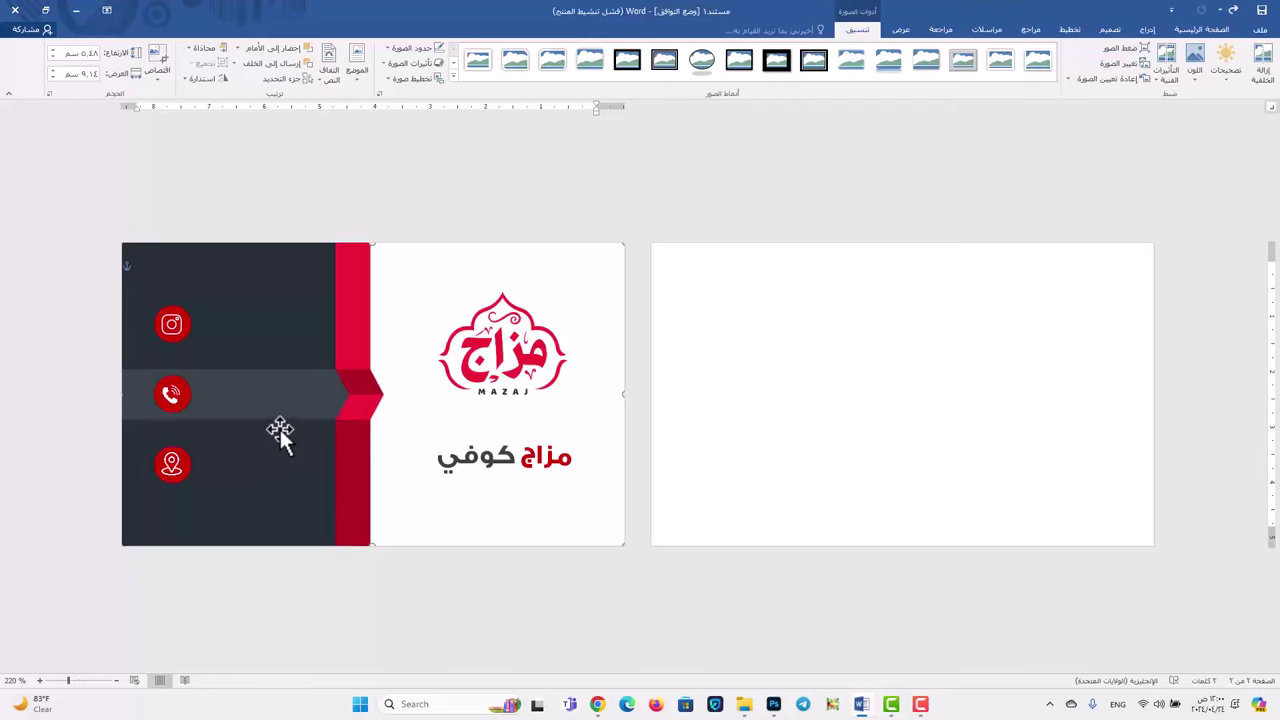
click(689, 209)
- Copy the café name text box onto the dark half of the card, beside the Instagram icon
click(569, 434)
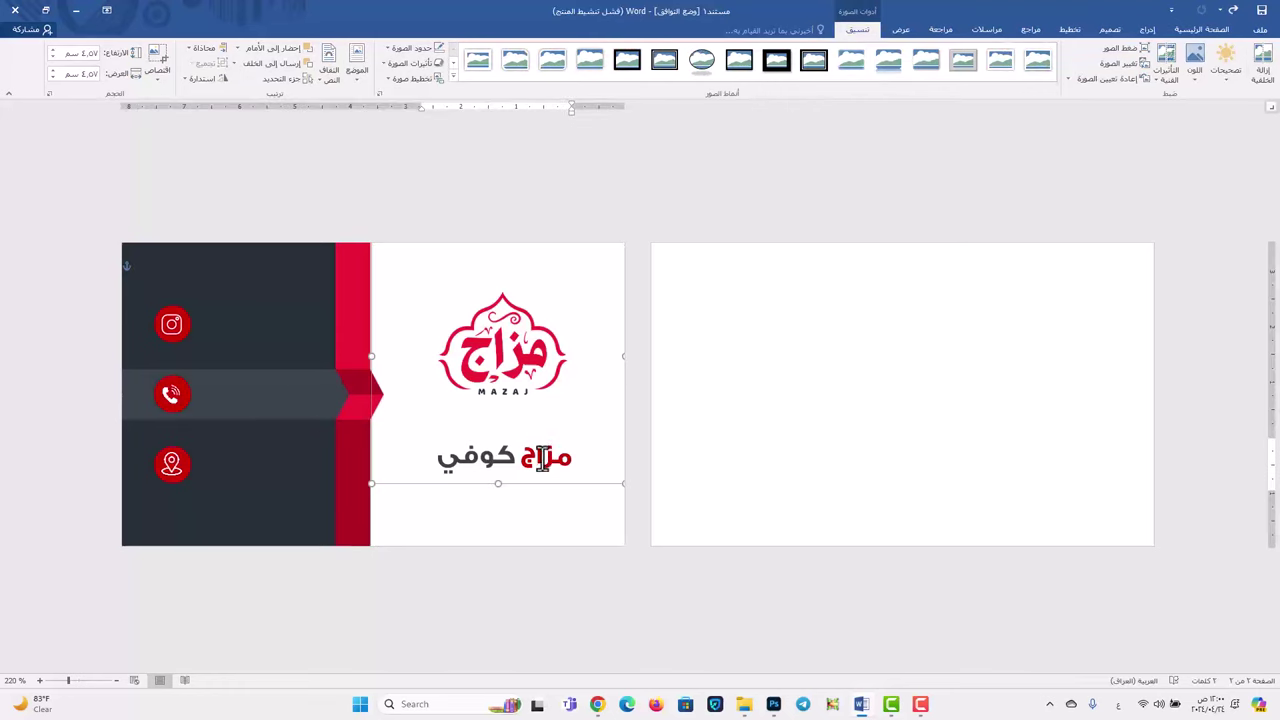
click(541, 457)
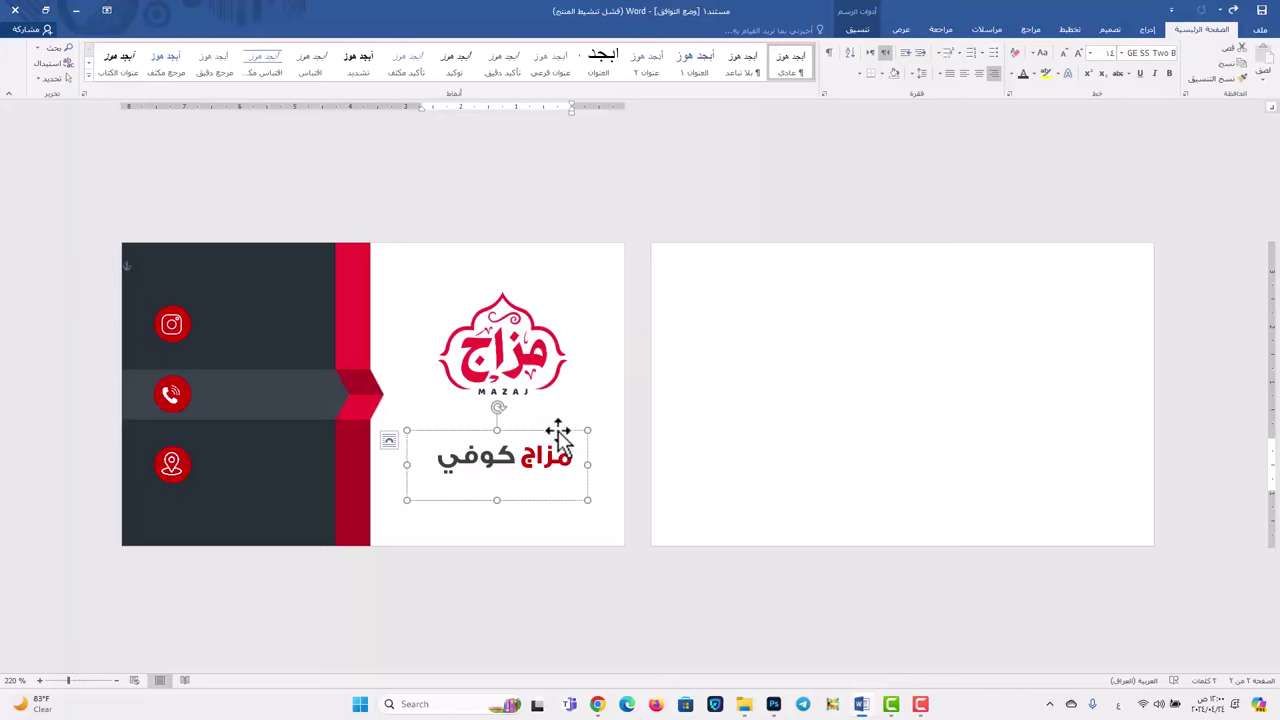
drag(558, 432, 298, 330)
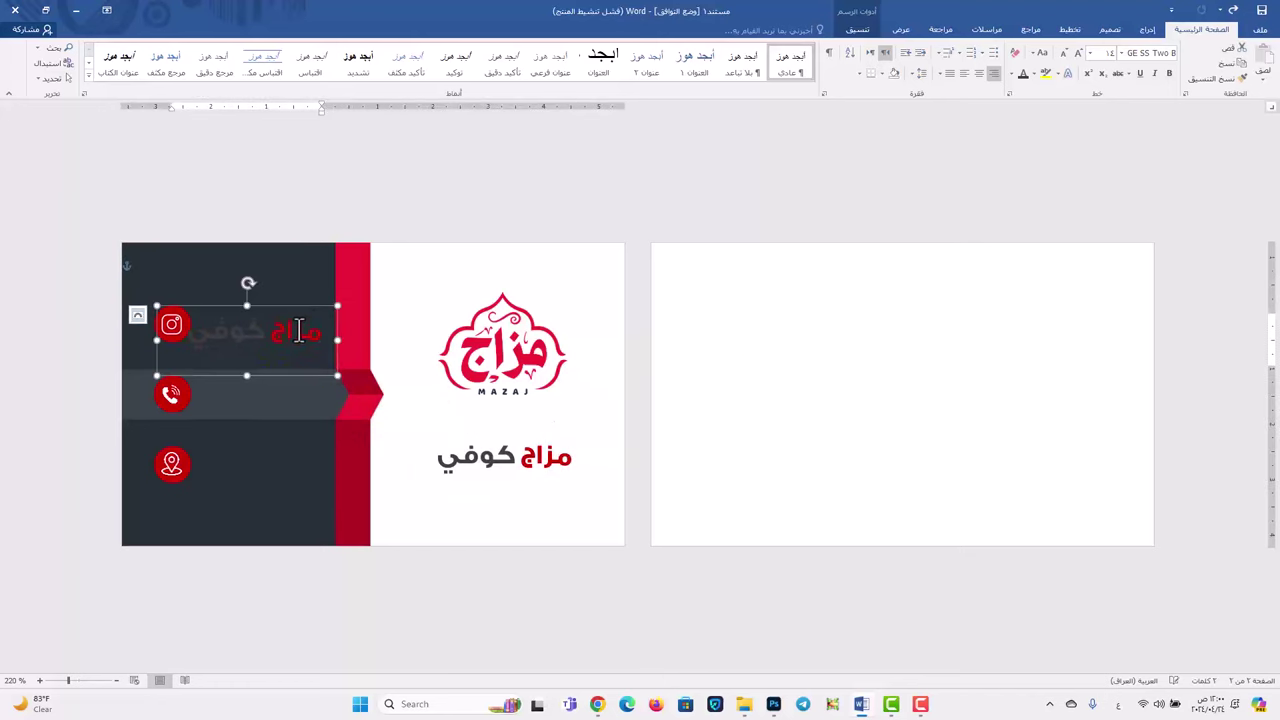
- Recolour the copied café name white and set its font size to 8
triple_click(298, 330)
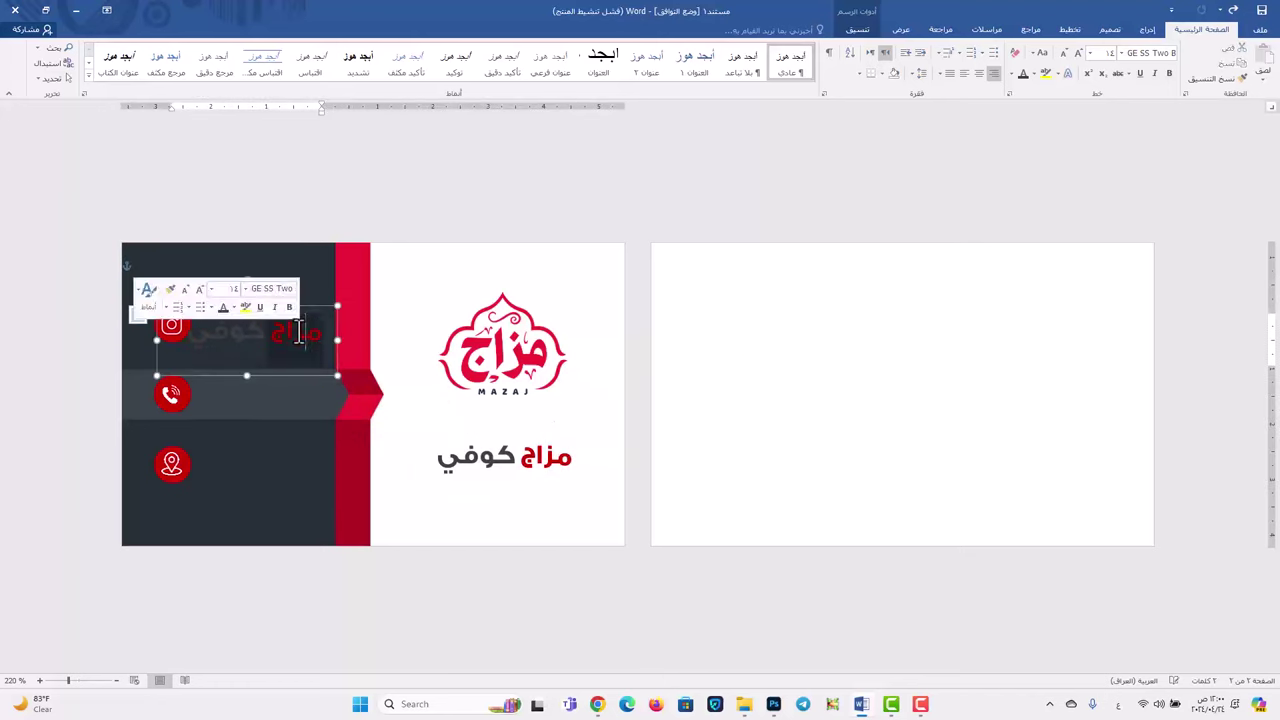
click(1011, 75)
click(1022, 126)
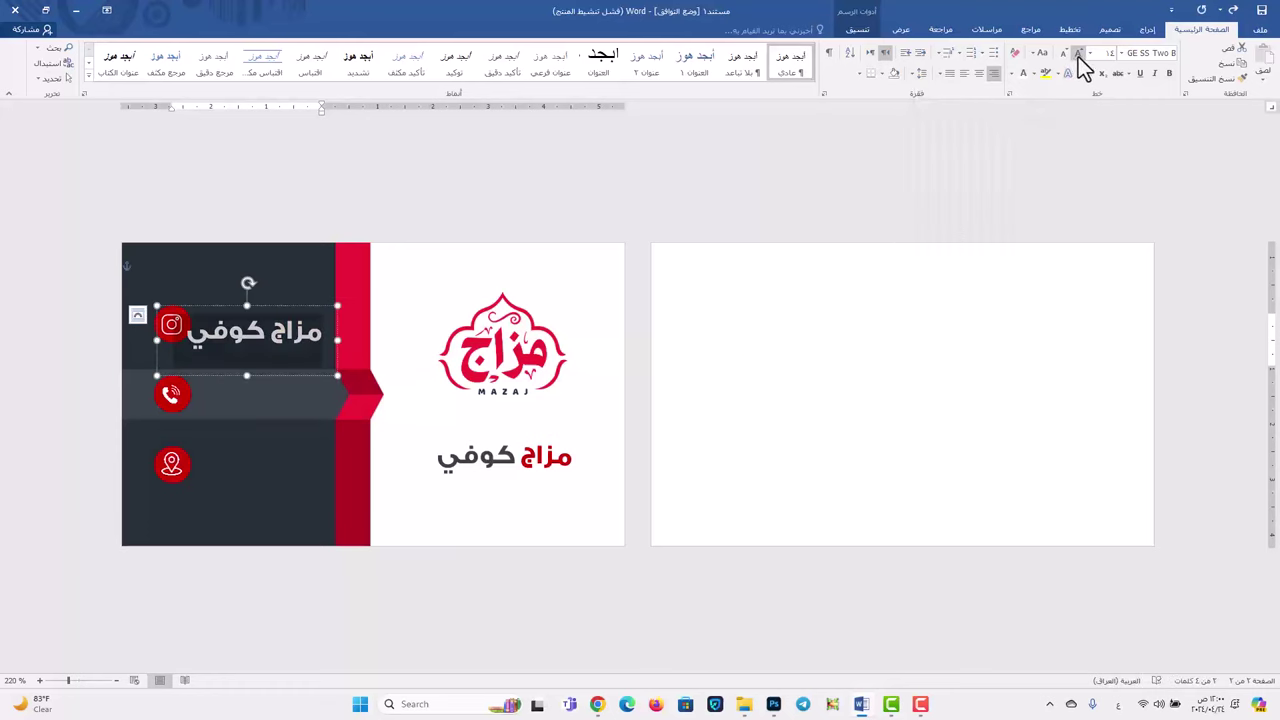
click(1090, 54)
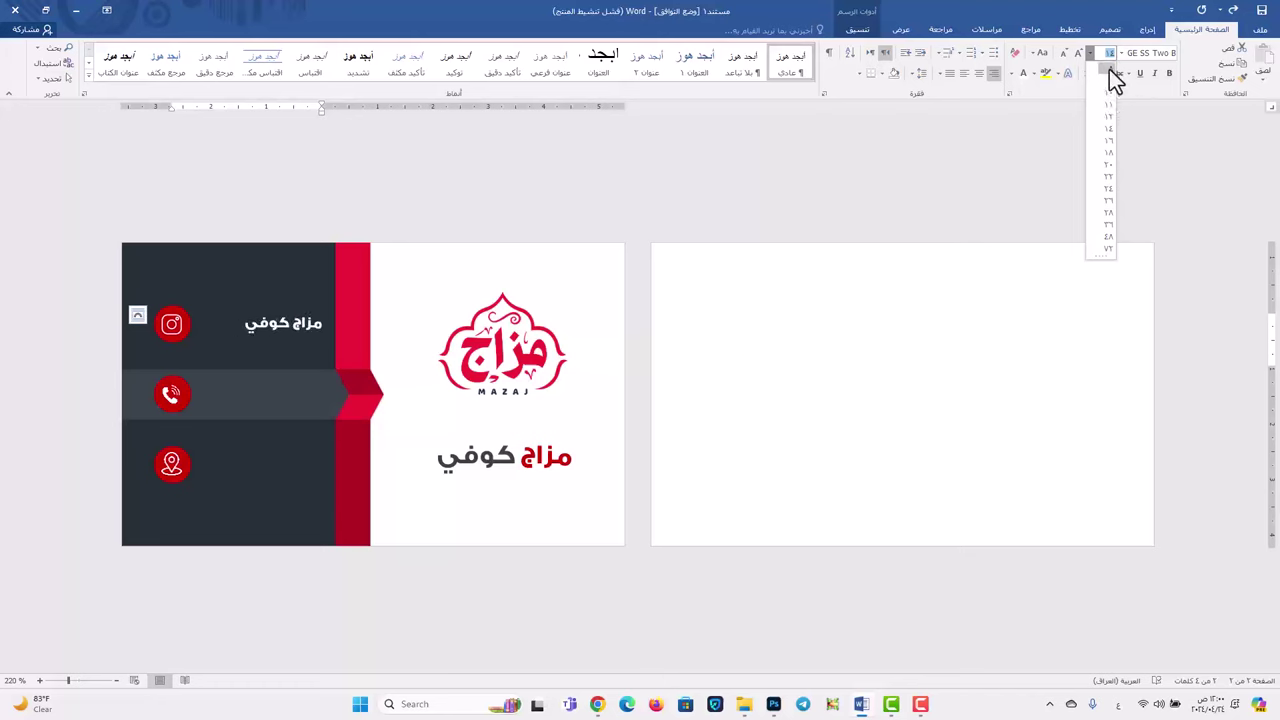
click(1109, 70)
triple_click(285, 325)
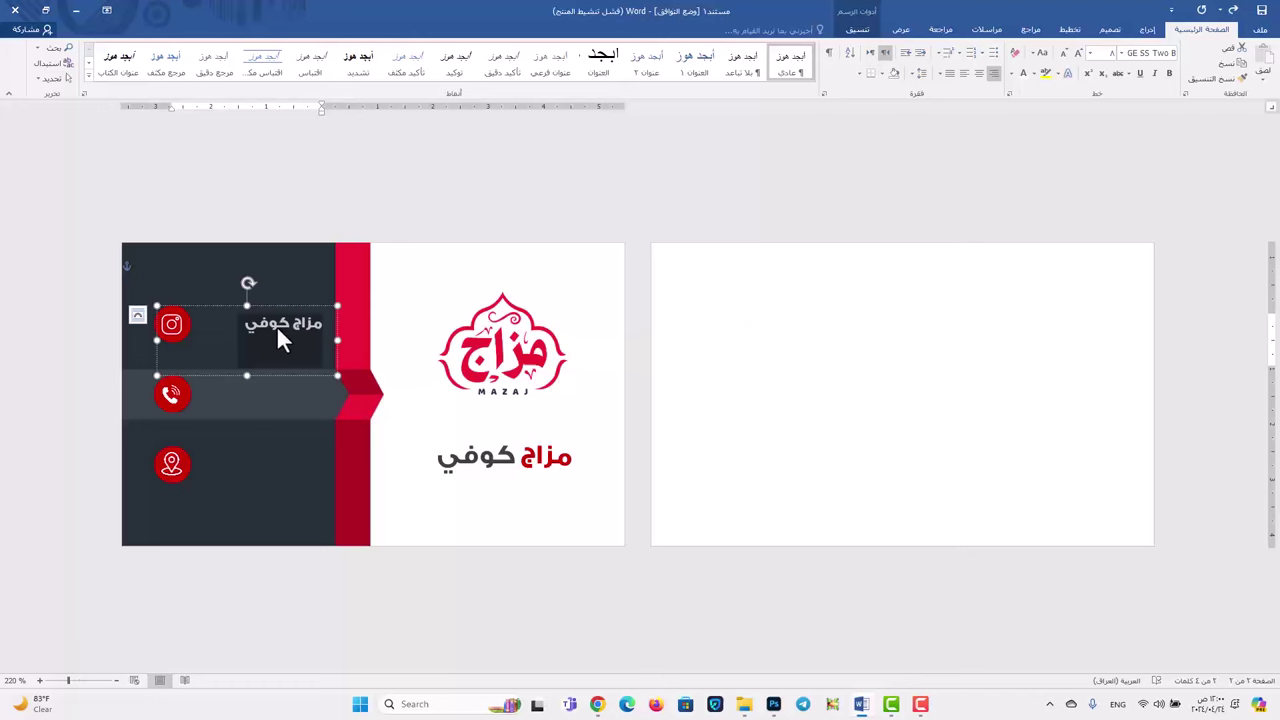
text(@m)
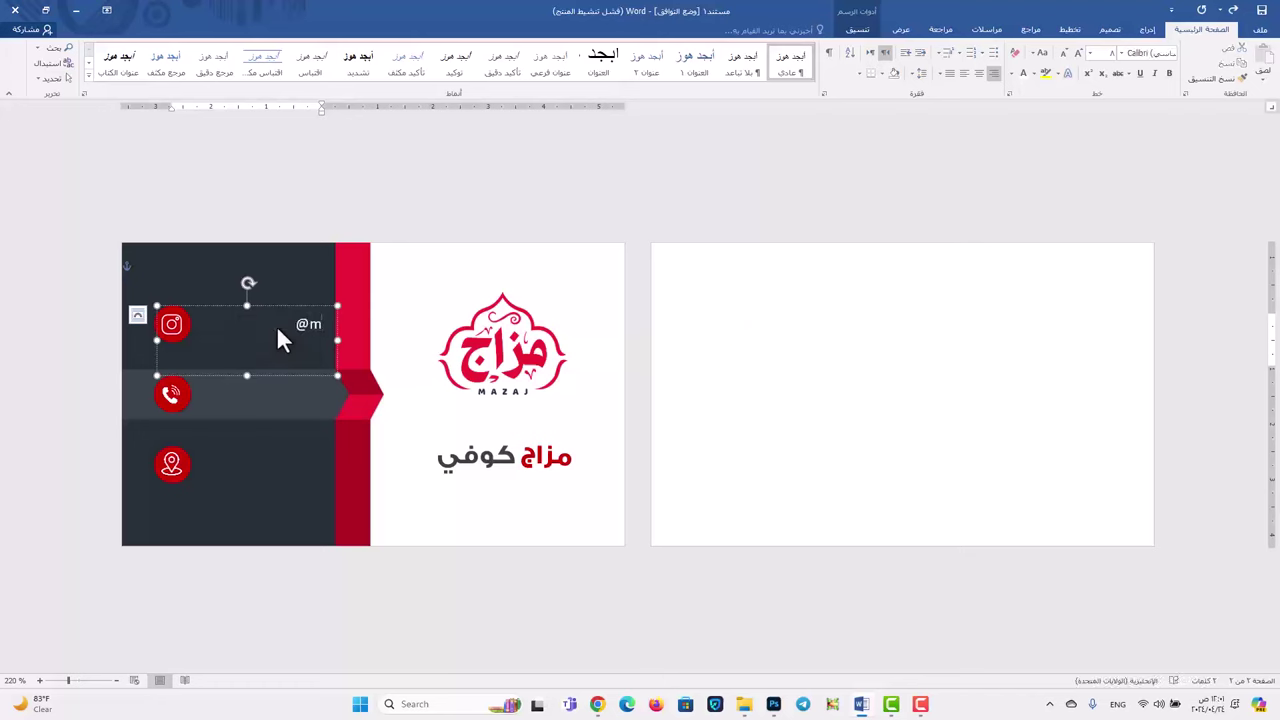
text(jag_cohi)
key(BackSpace)
key(BackSpace)
text(fi)
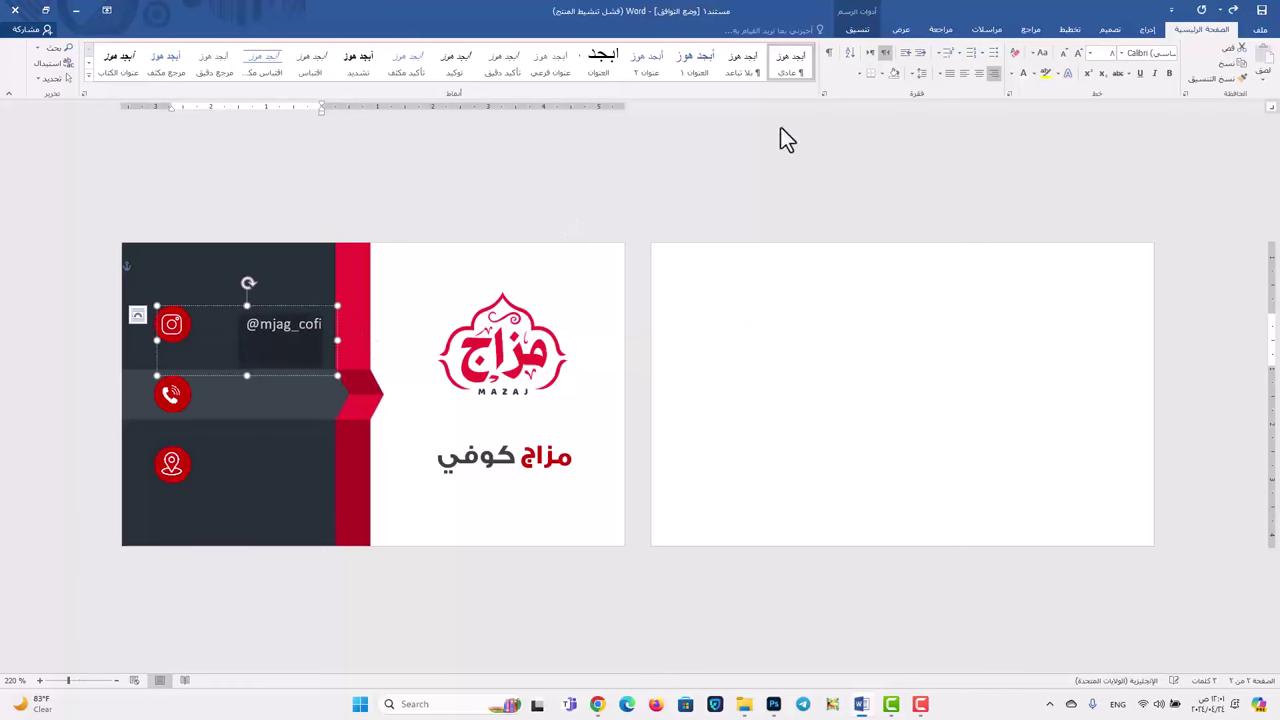
- Make the handle bold and left-aligned, and place one copy beside the Instagram icon and another beside the phone icon
click(1168, 74)
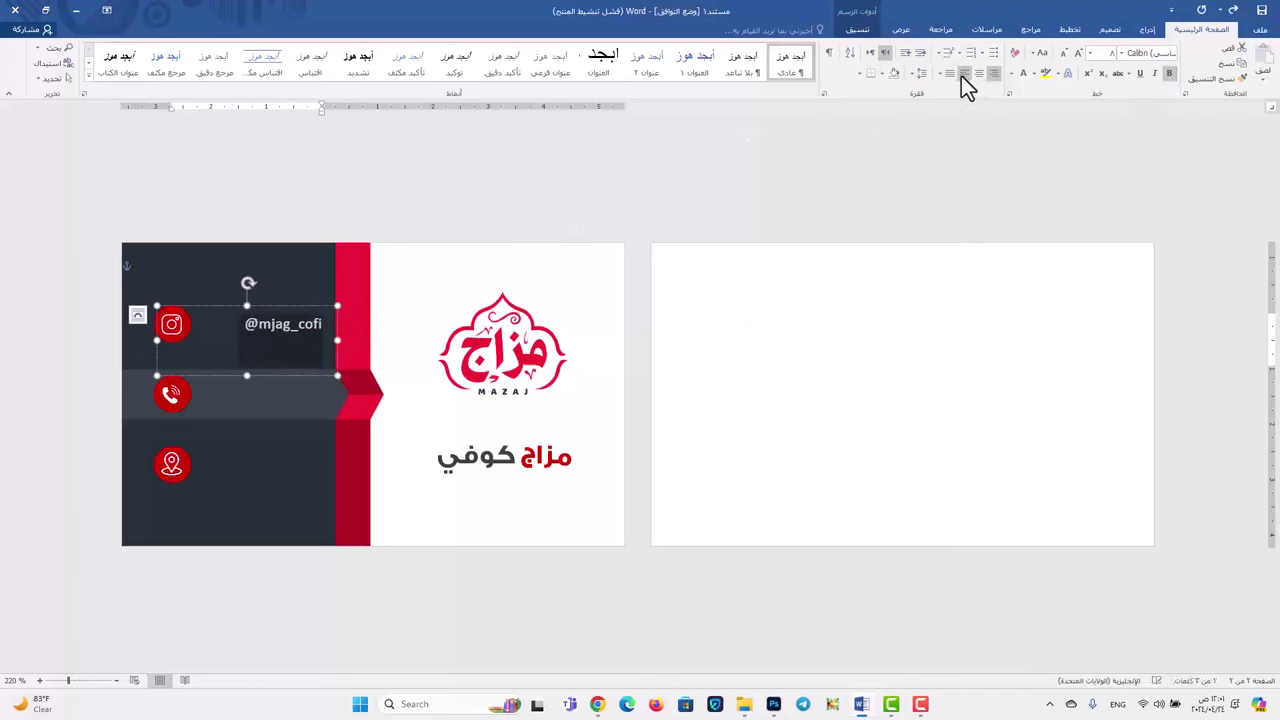
click(962, 75)
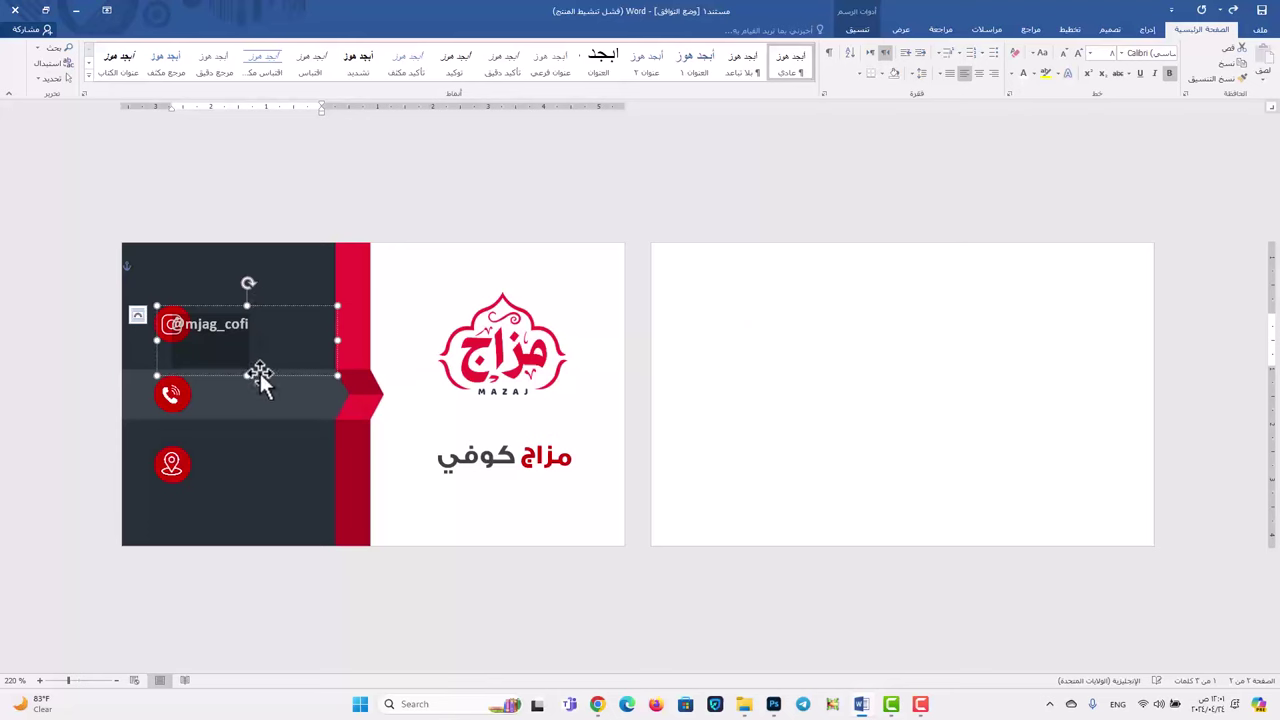
drag(249, 377, 266, 416)
- Move the phone icon out of its circle to above the upper handle, and move the Instagram icon onto the middle circle
click(165, 400)
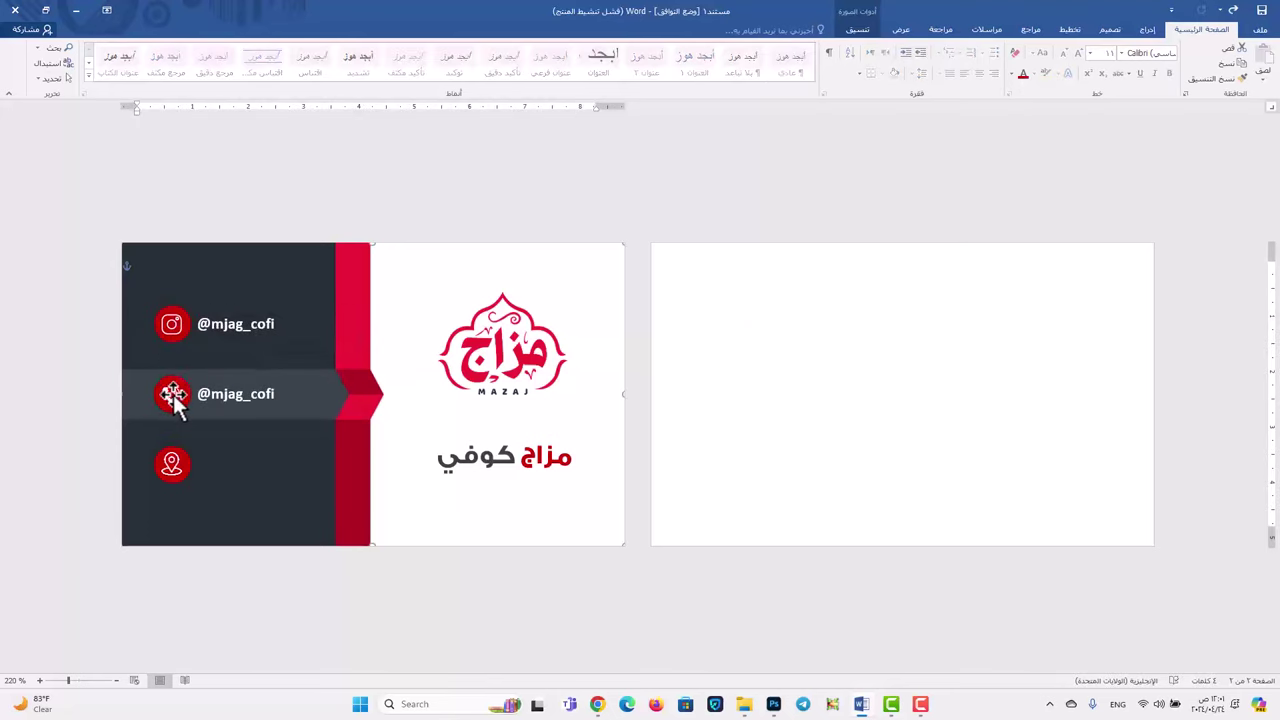
drag(173, 396, 249, 290)
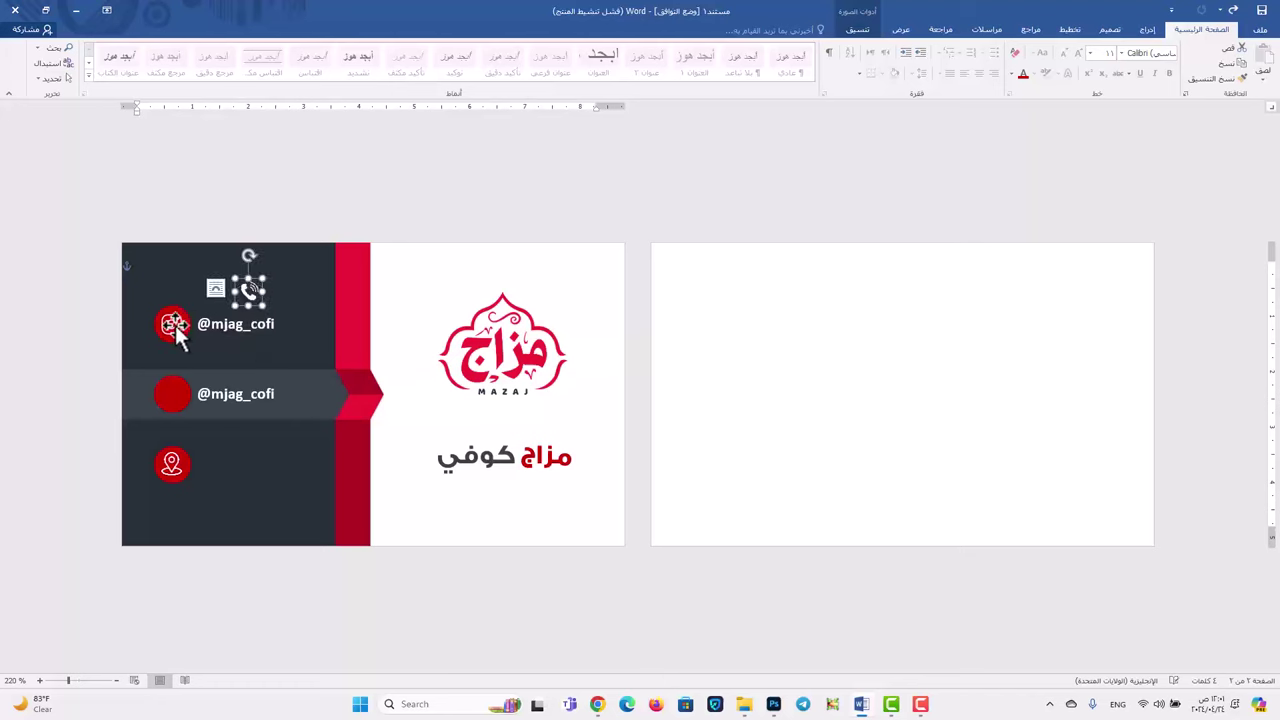
drag(175, 325, 175, 395)
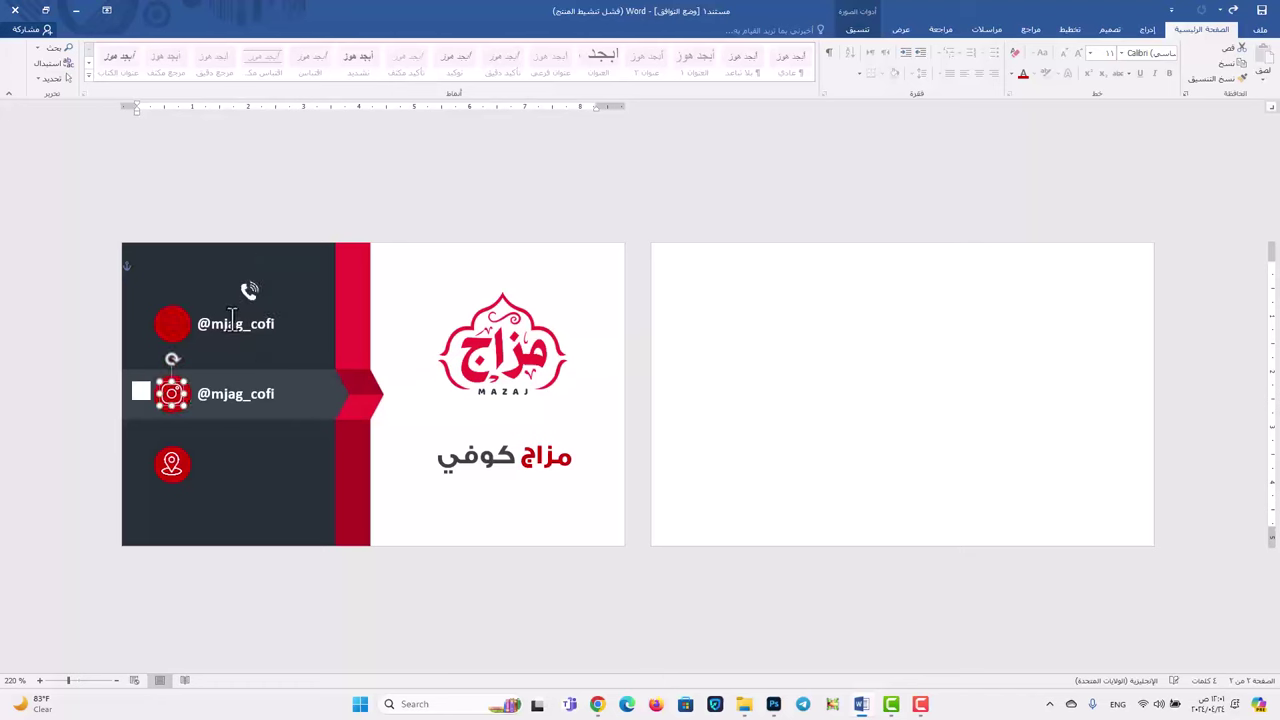